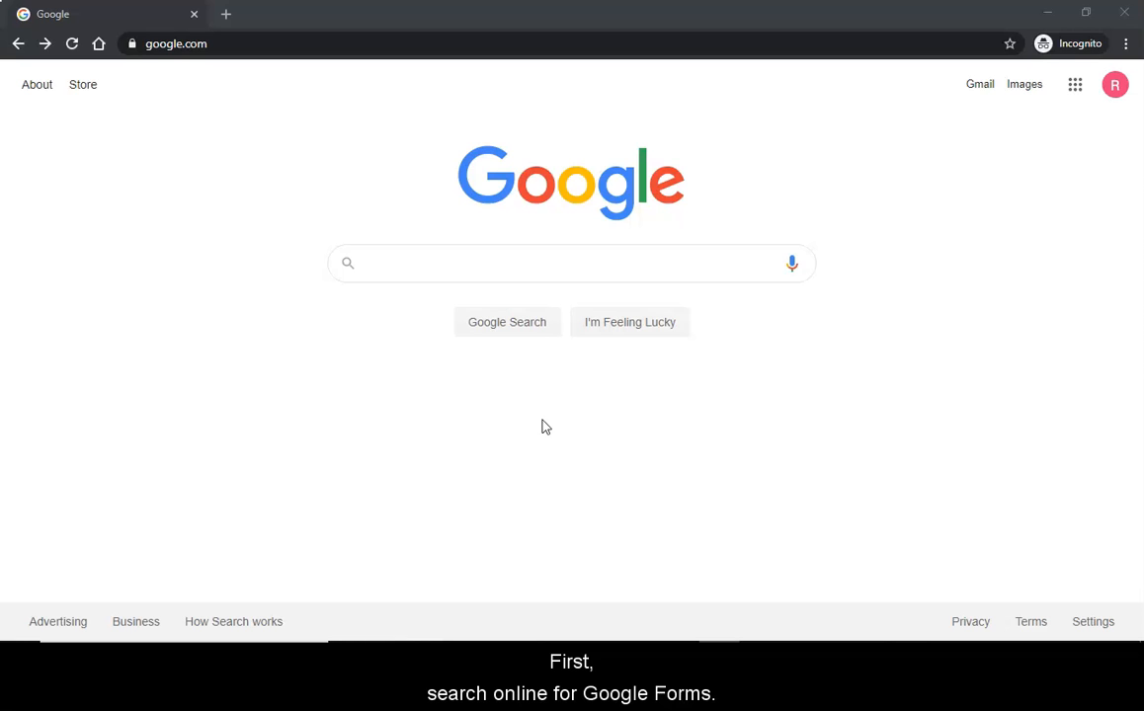
Search the web for Google Forms and open the personal version's home page from its official site.
left_click(568, 267)
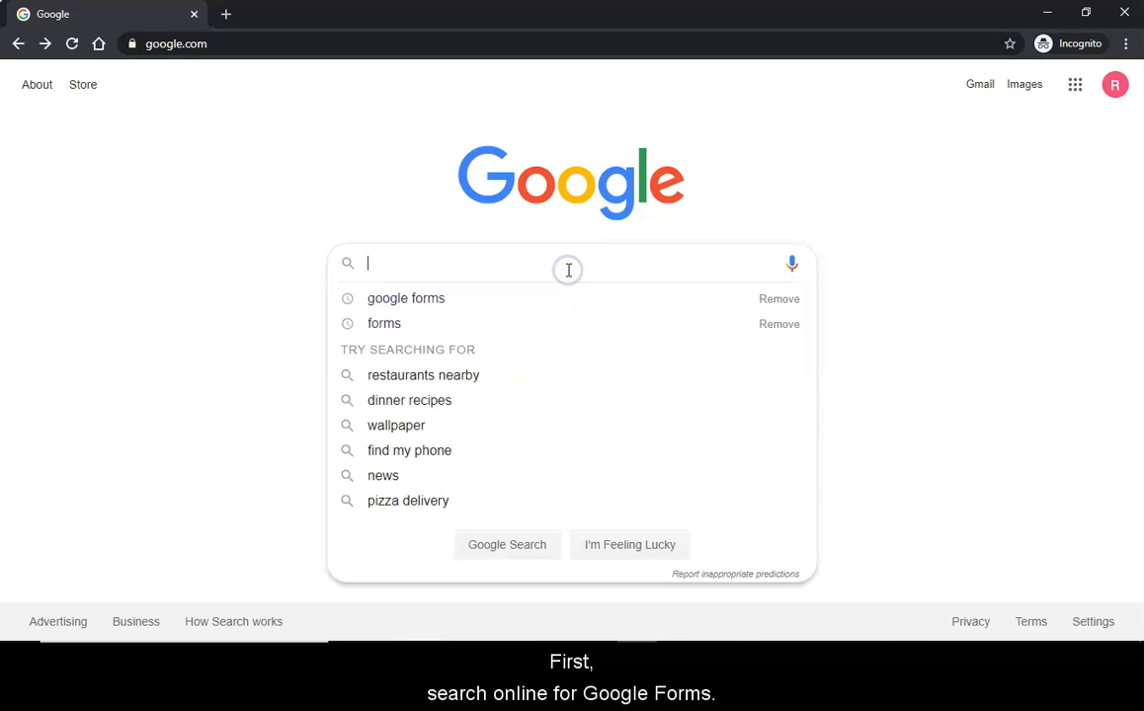
type("Google Forms")
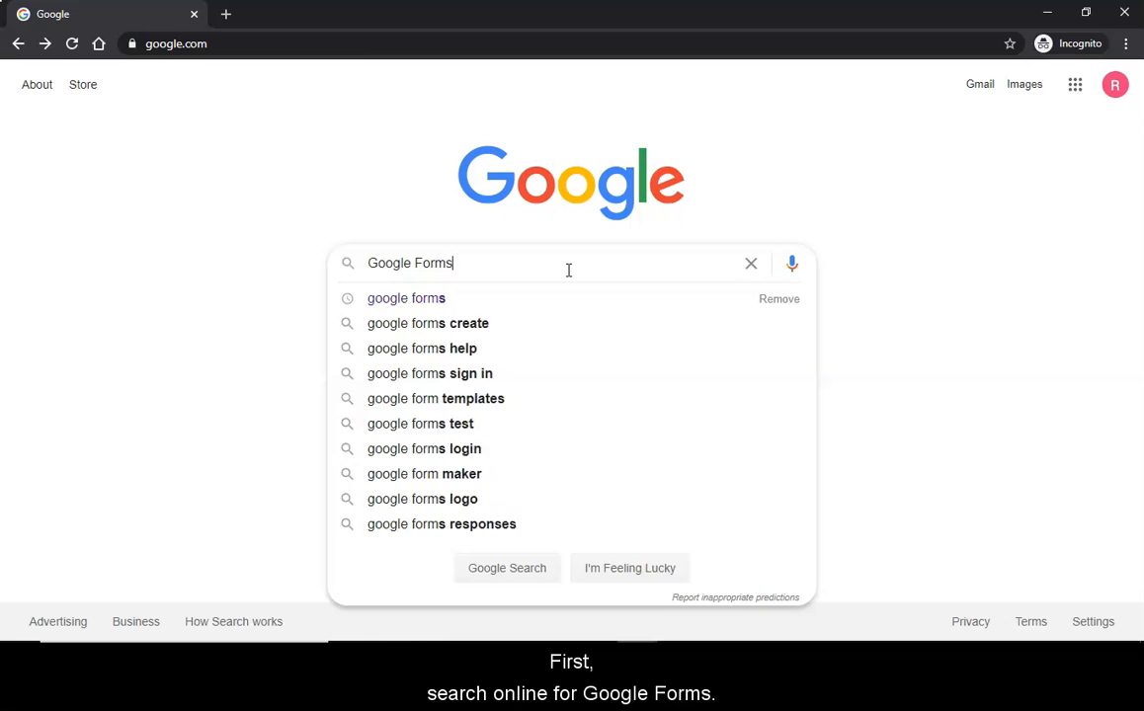
key("Return")
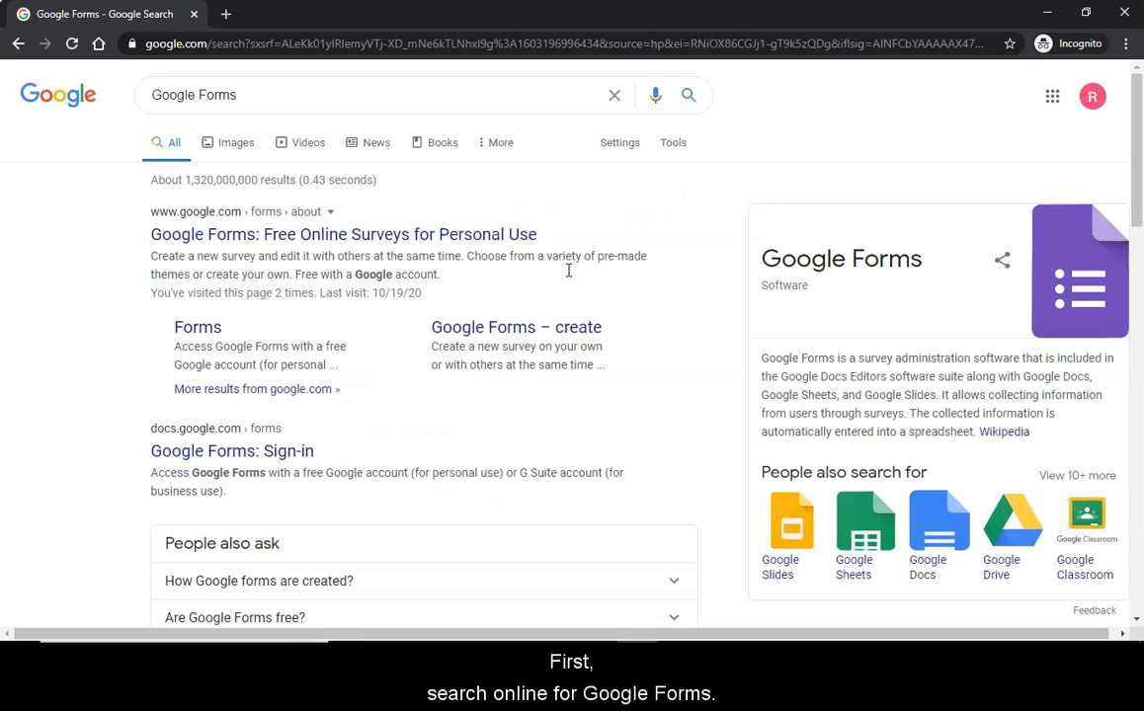
left_click(401, 229)
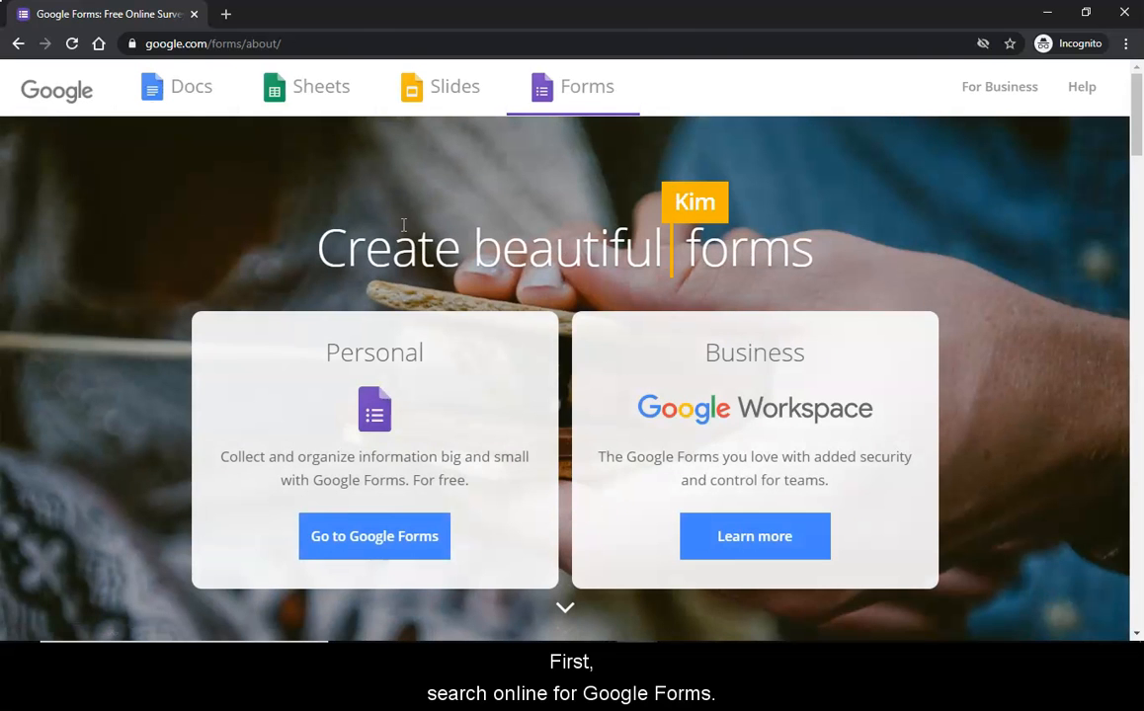
left_click(356, 534)
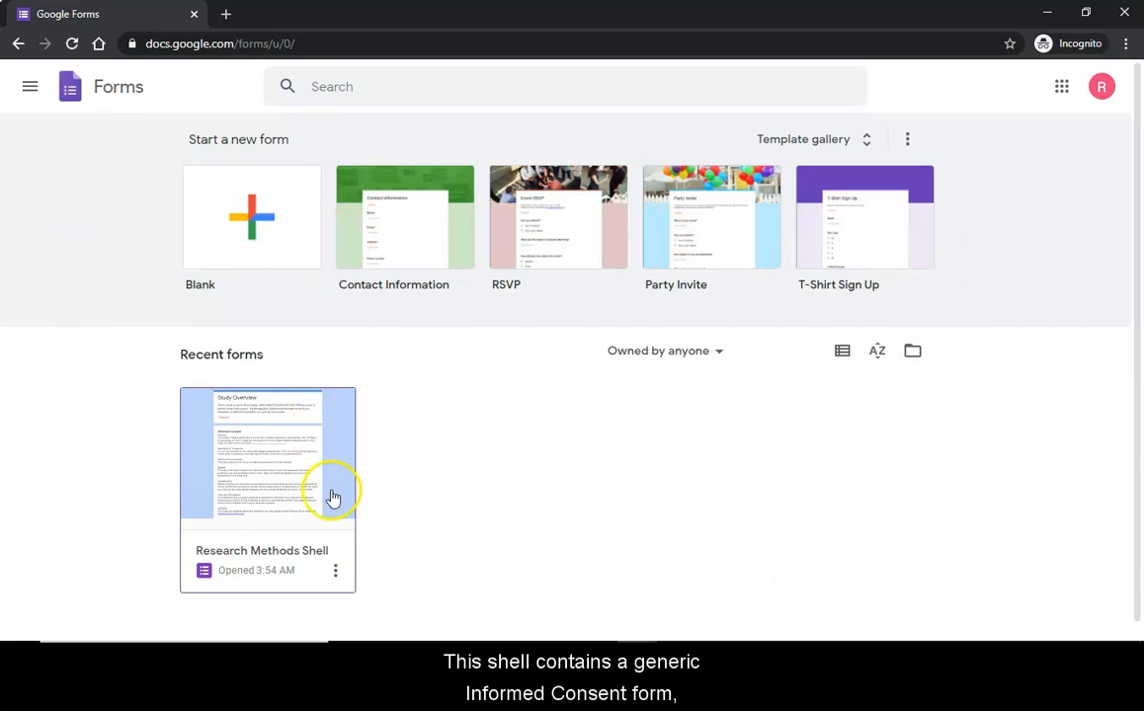
Copy the Research Methods Shell form, naming the copy with the professor's surname followed by "Fall 2020", and close the original form.
left_click(204, 527)
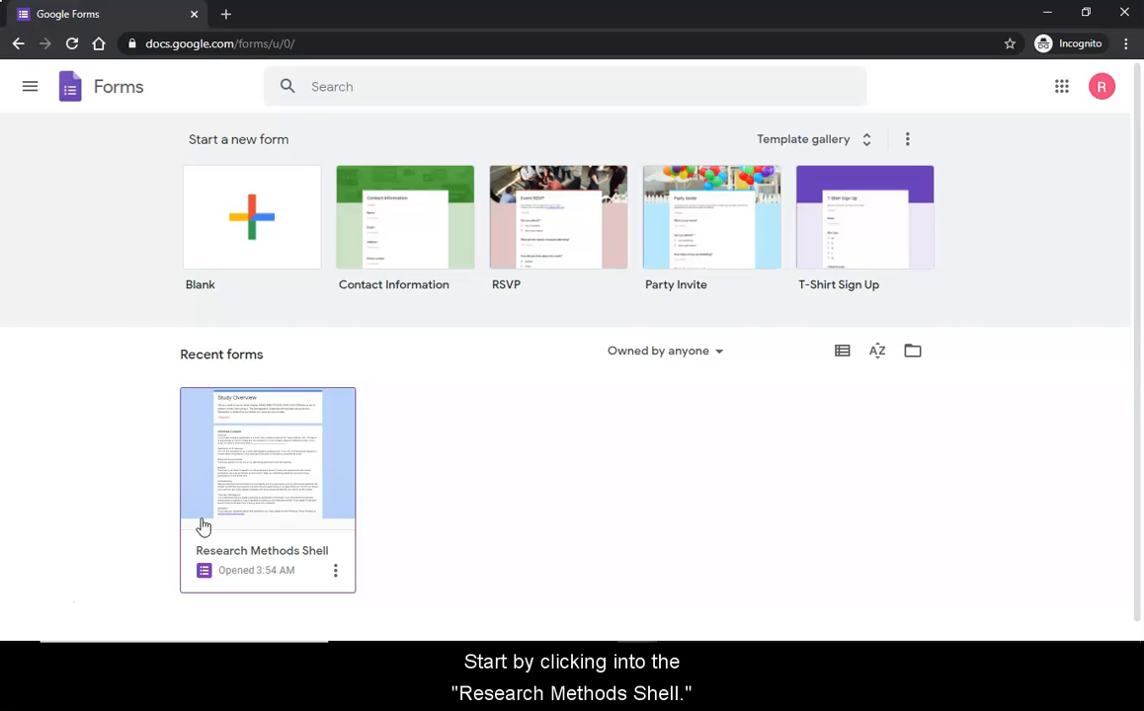
left_click(202, 527)
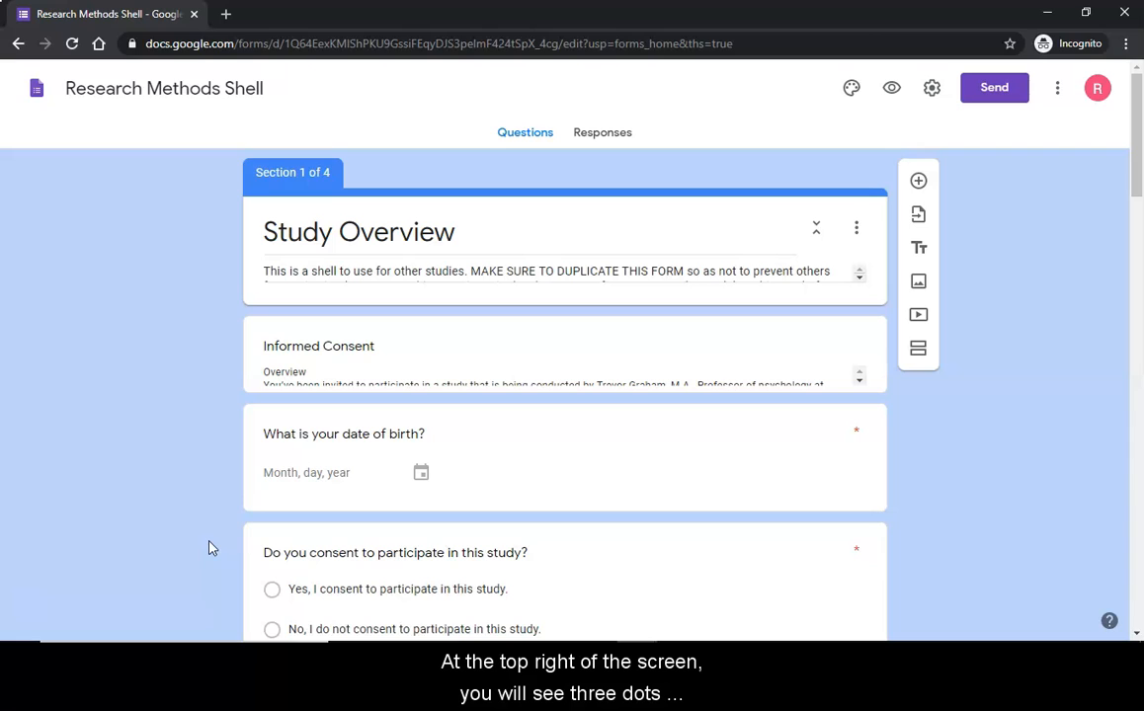
left_click(1057, 88)
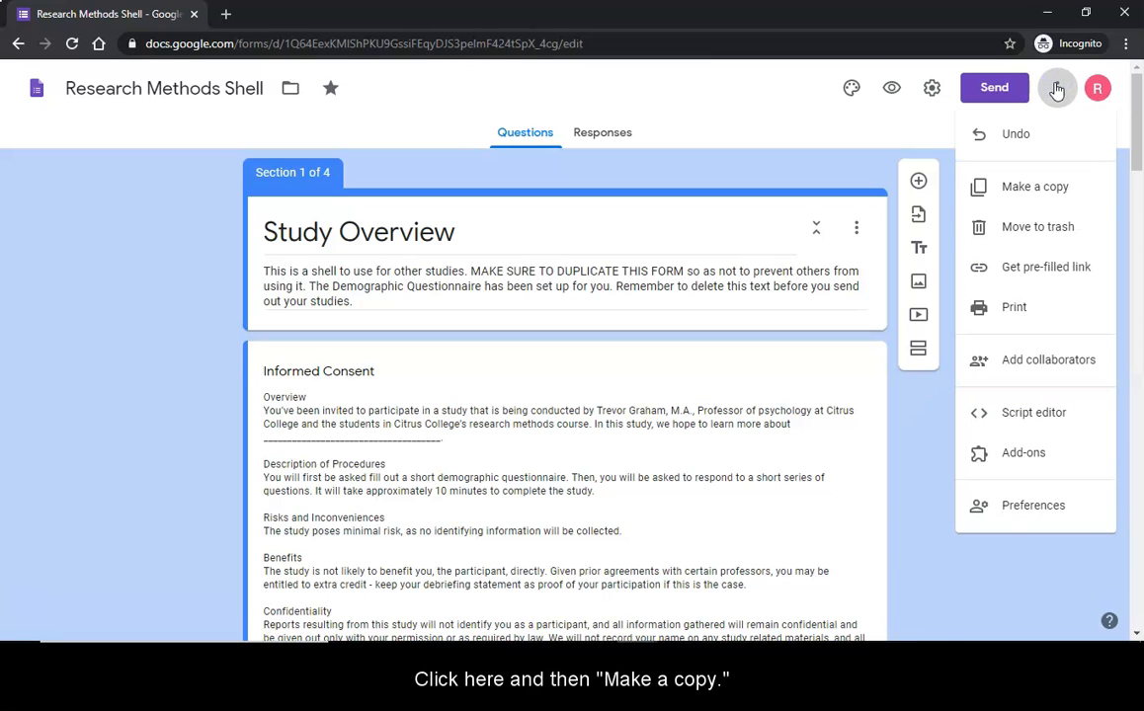
left_click(1028, 188)
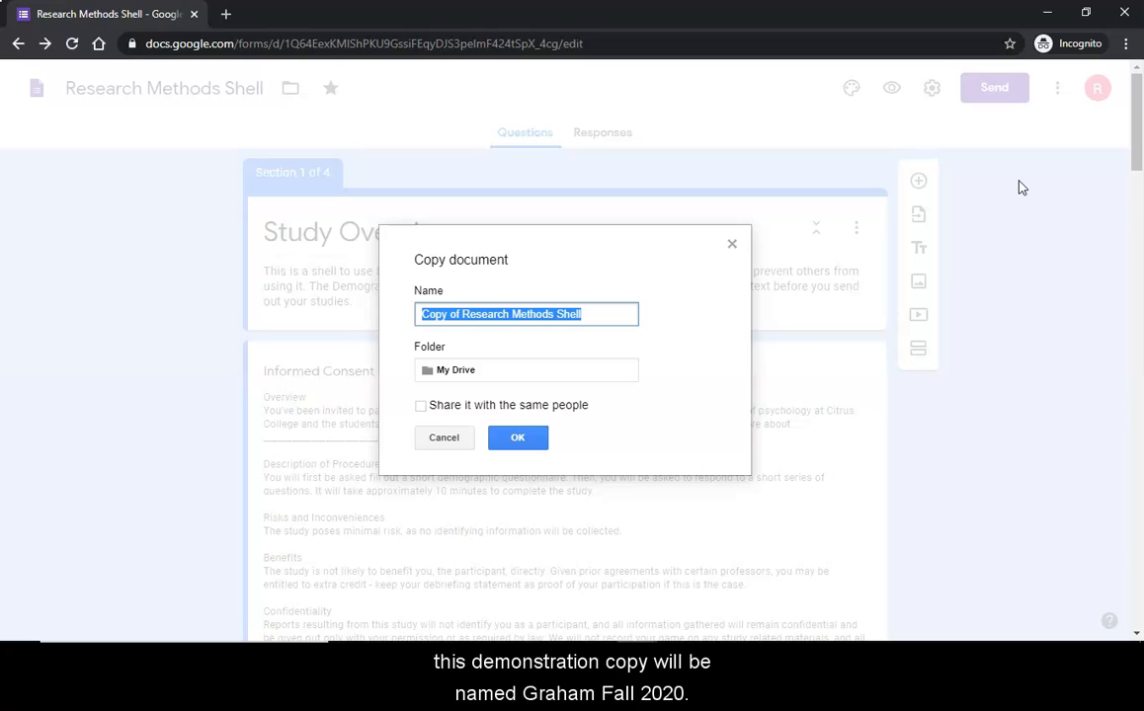
type("Graham ")
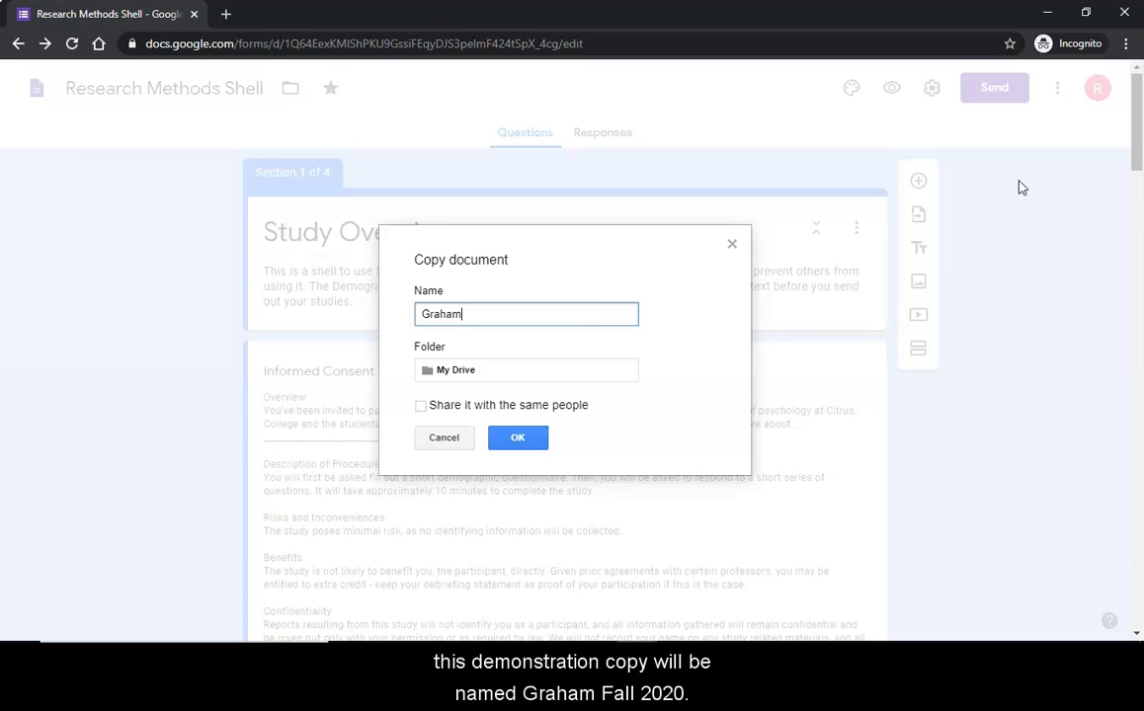
type("Fall 2020")
left_click(533, 440)
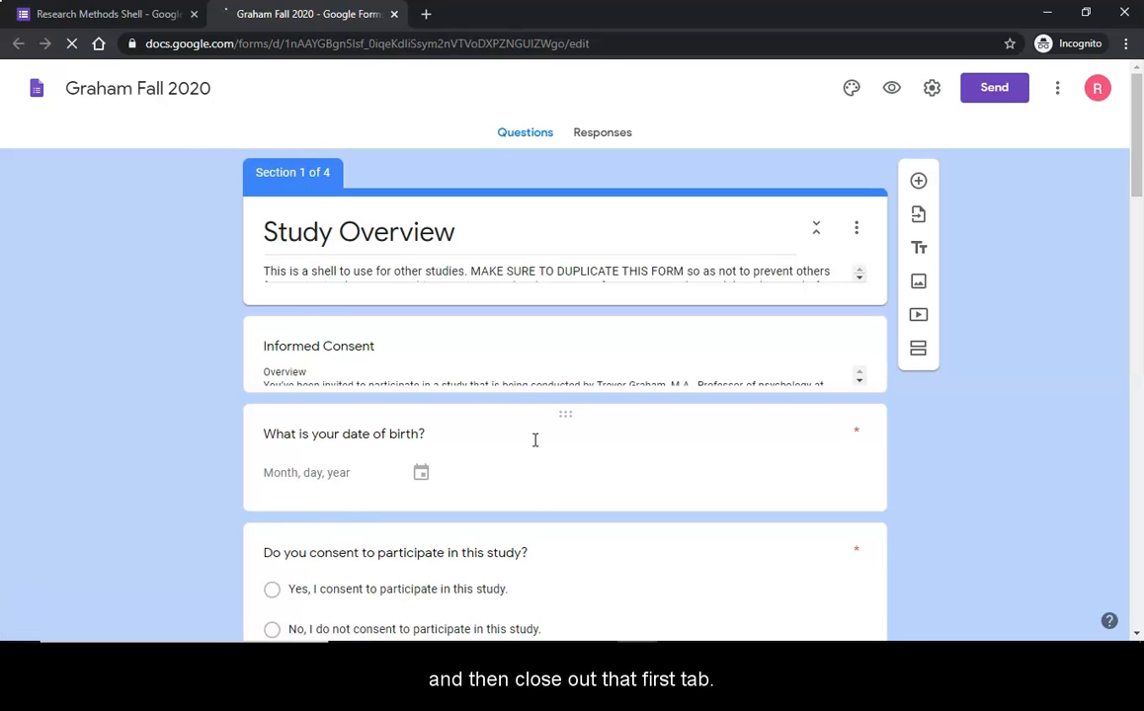
left_click(195, 15)
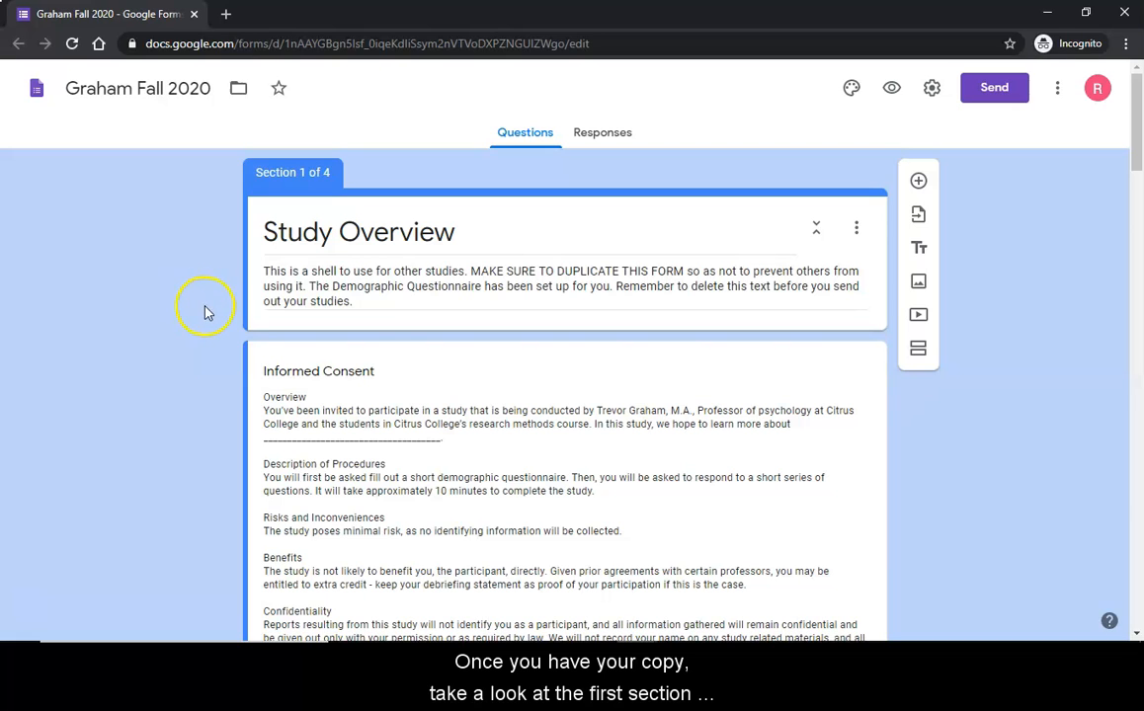
Replace the blank line in the Informed Consent overview with the study topic "self-esteem".
left_click(284, 372)
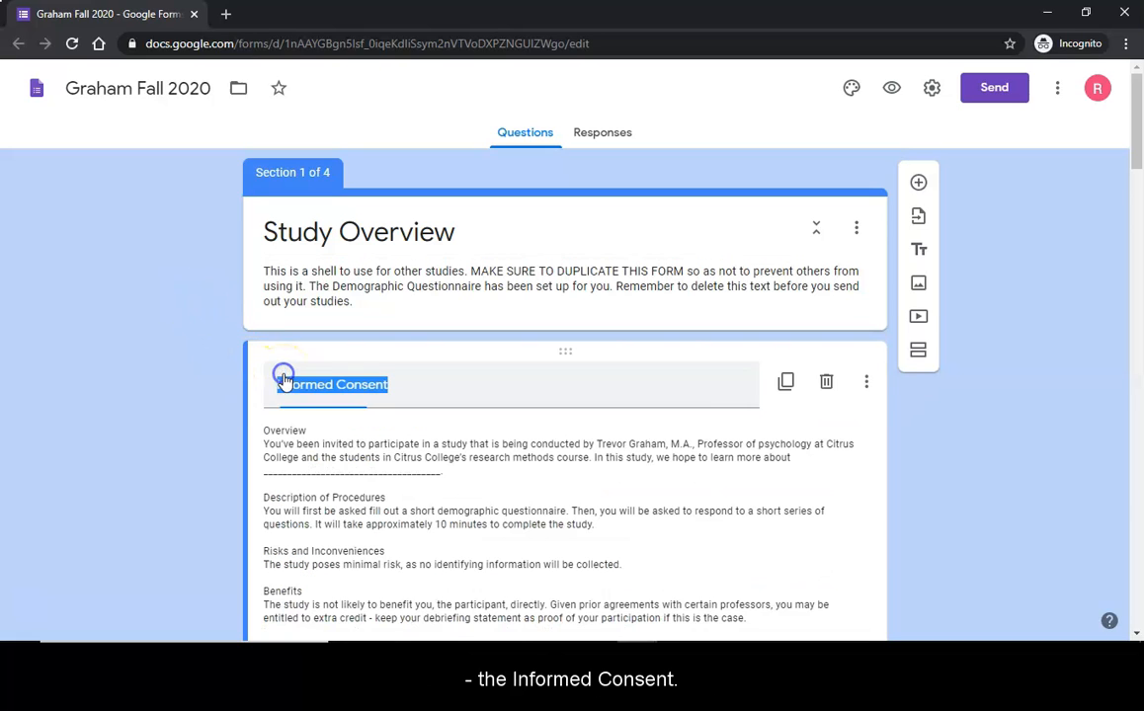
scroll(218, 391, "down", 2)
scroll(226, 393, "down", 1)
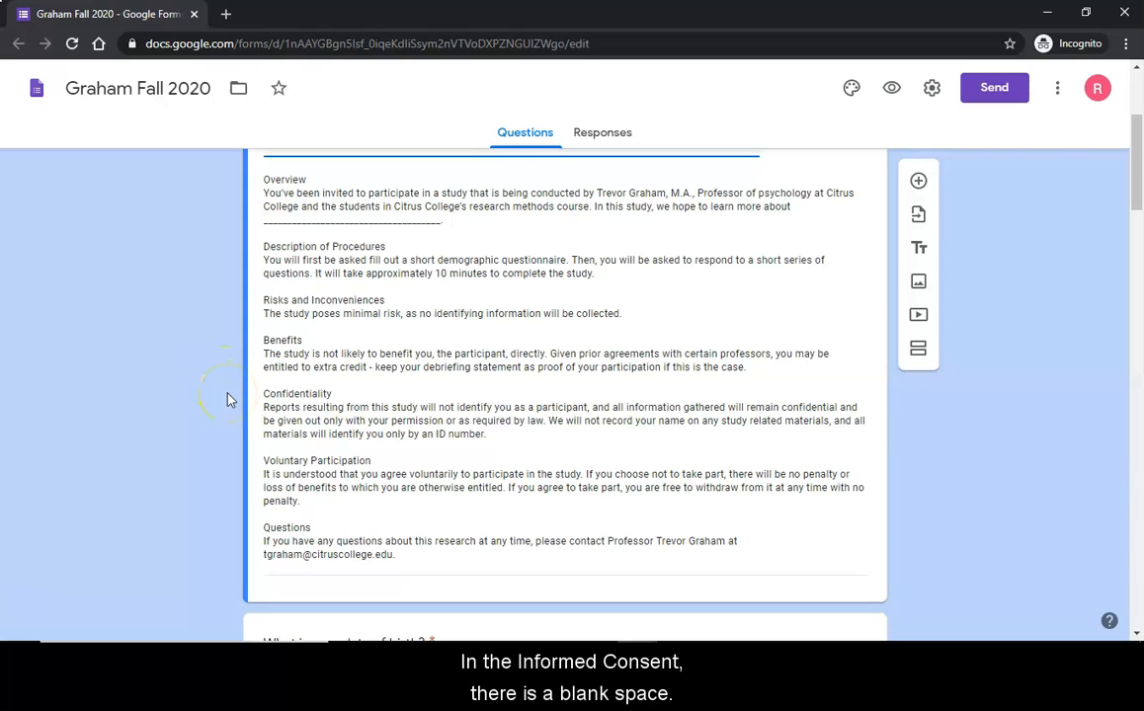
left_click(263, 223)
left_click(299, 221)
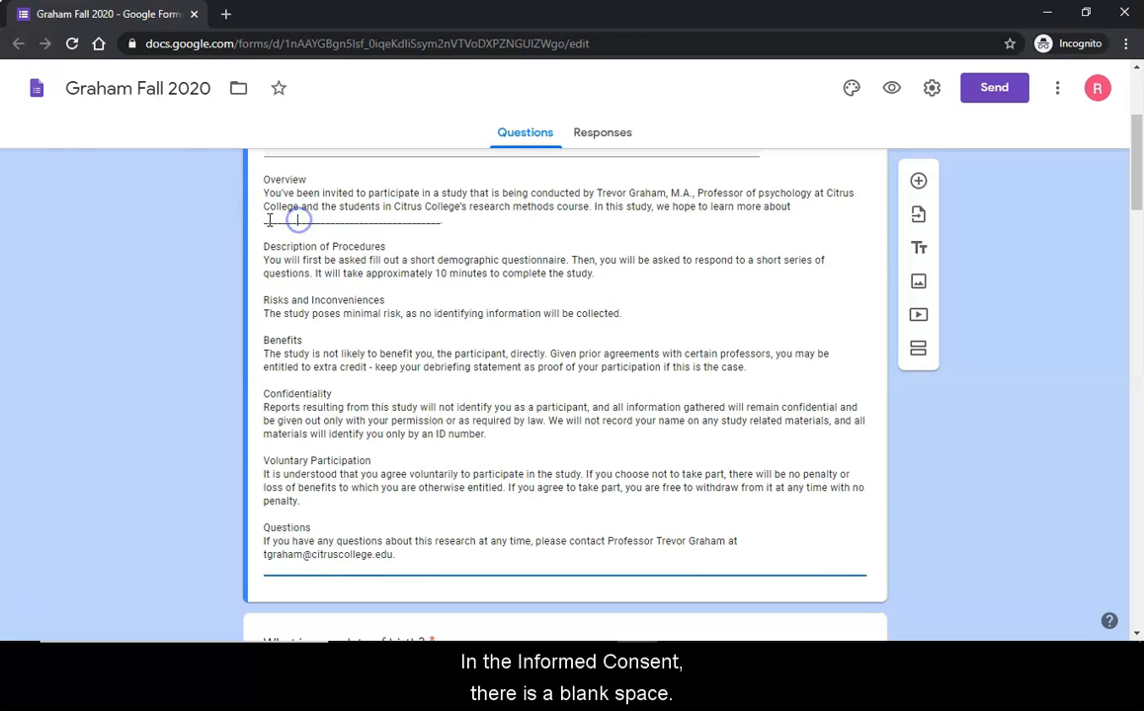
left_click_drag(266, 221, 436, 222)
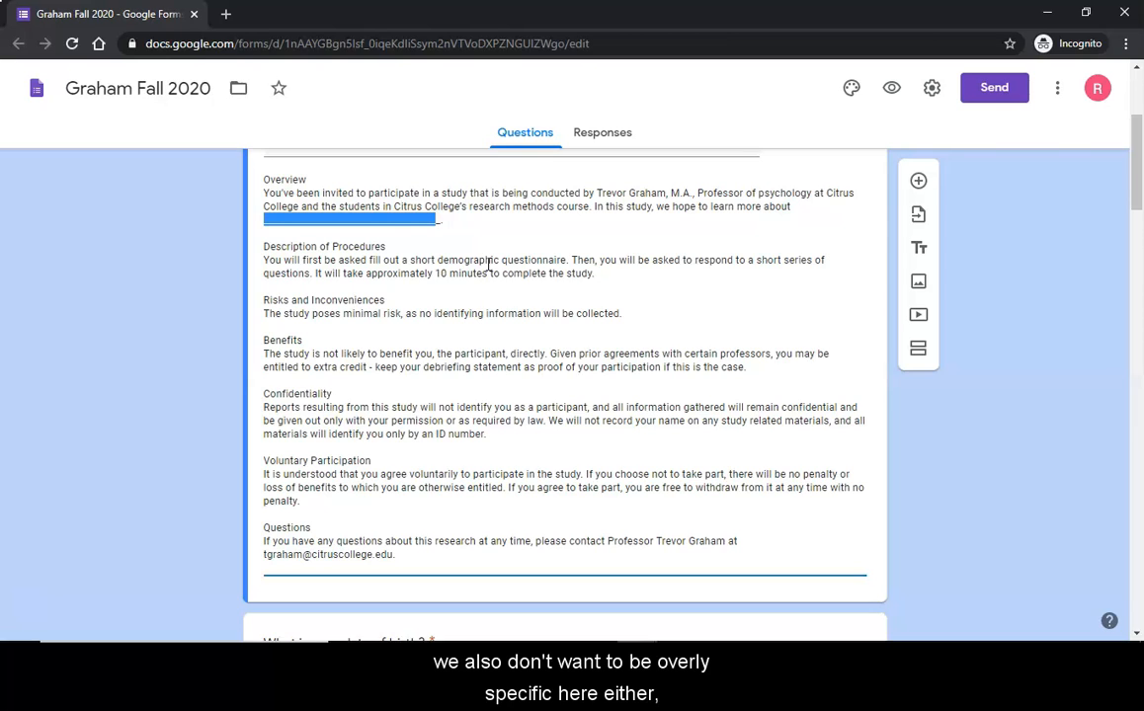
type("self es")
key("BackSpace")
key("BackSpace")
key("BackSpace")
key("BackSpace")
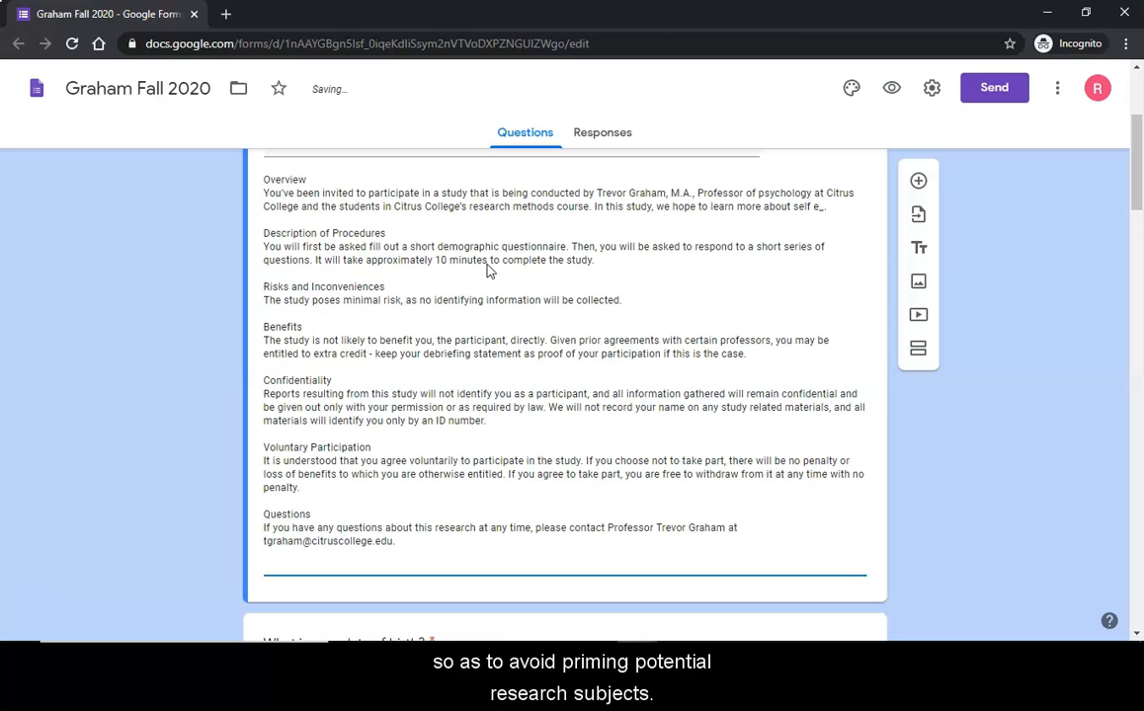
type("-esteem")
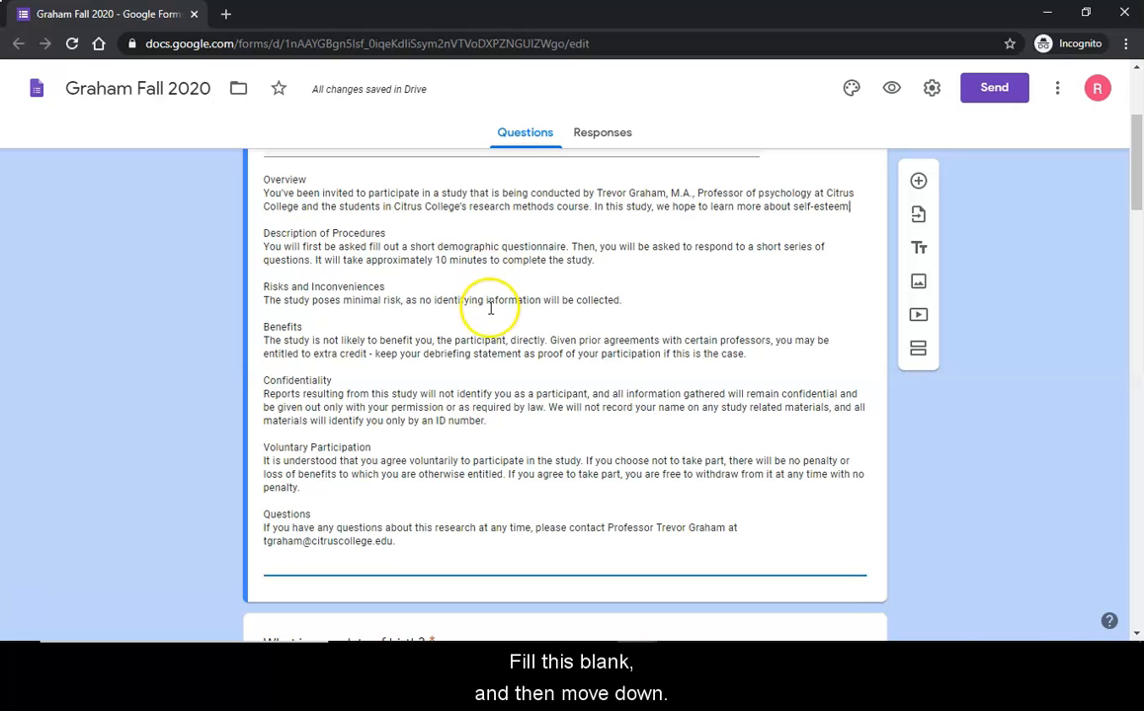
Add a question to the Research Questionnaire section with the text "On the whole, I am satisfied with myself.".
scroll(491, 242, "down", 3)
scroll(458, 314, "down", 4)
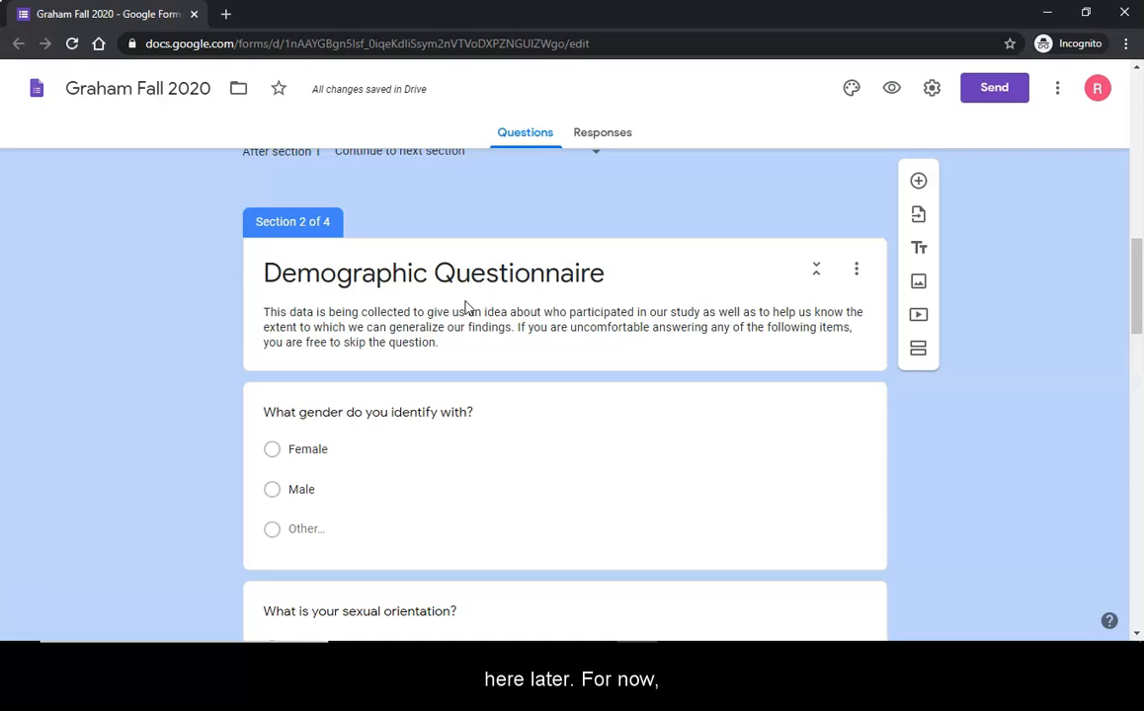
scroll(462, 326, "down", 9)
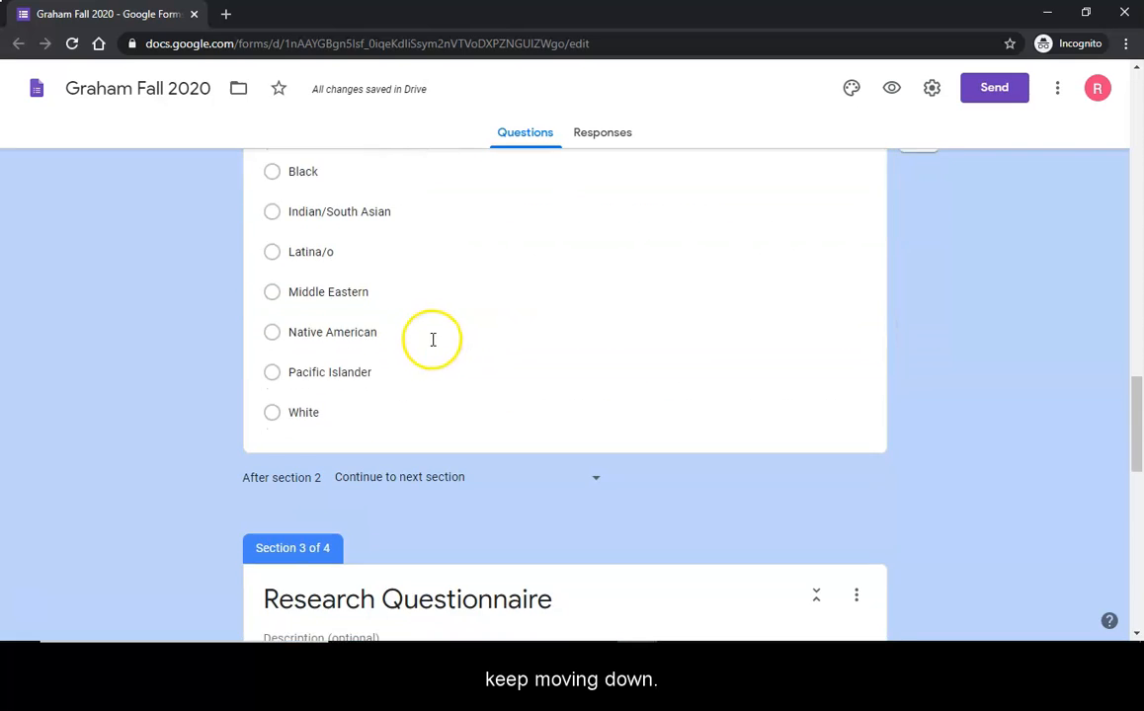
scroll(432, 339, "down", 3)
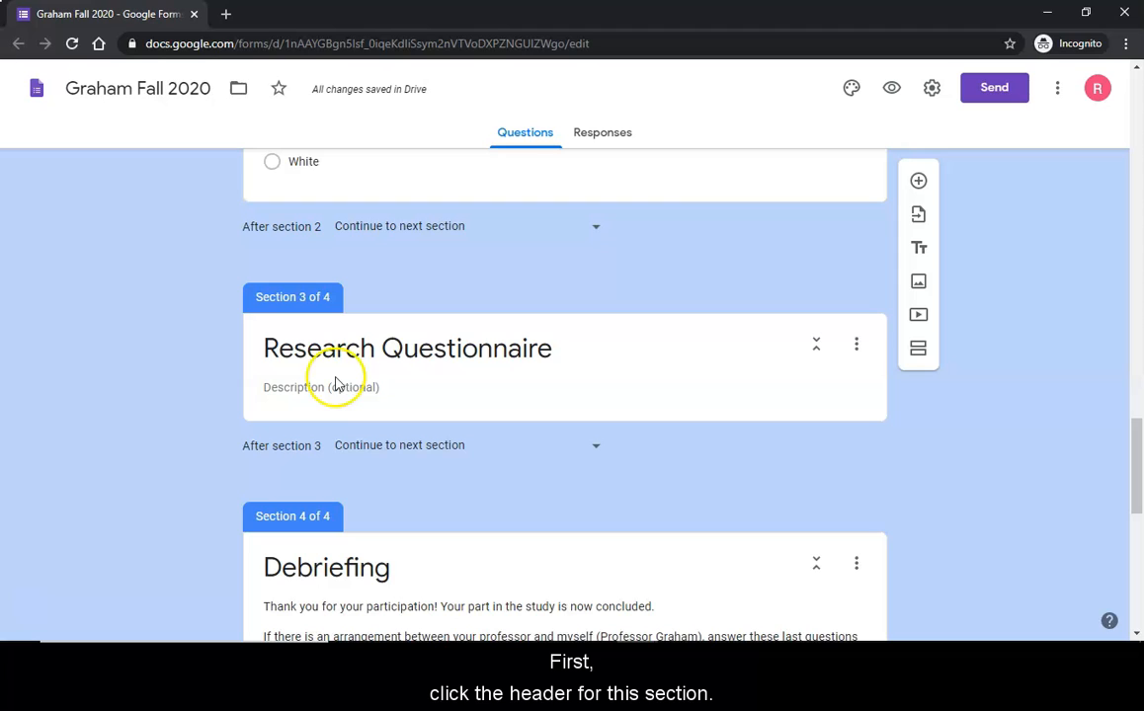
left_click(270, 363)
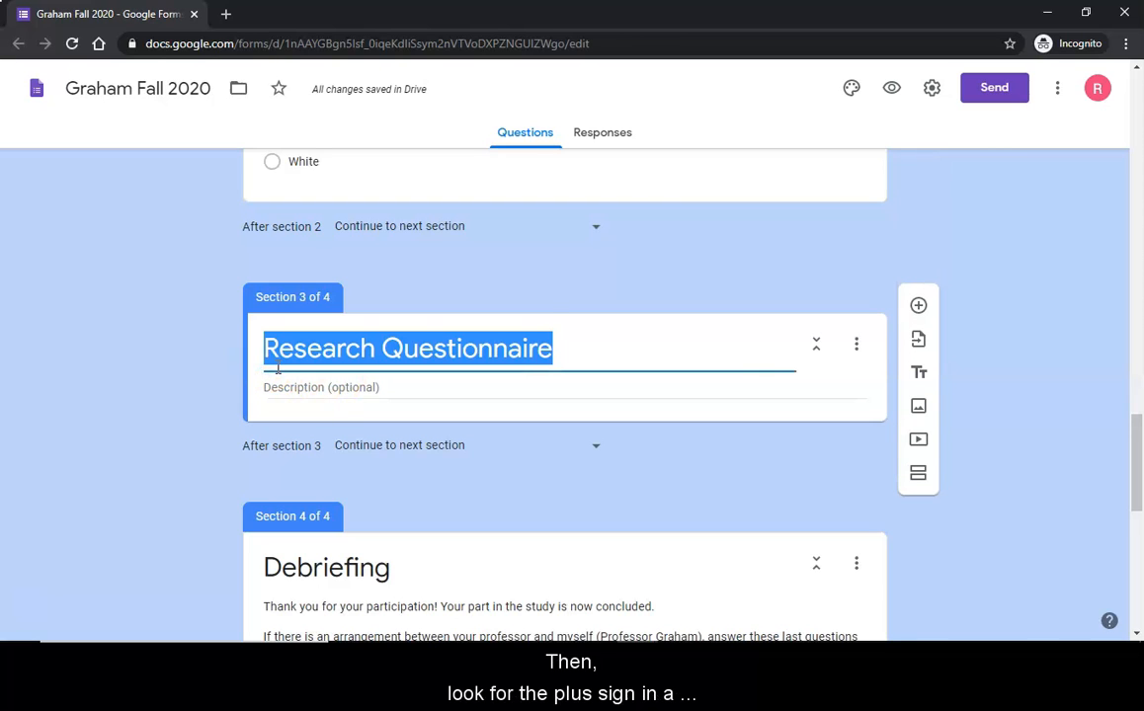
left_click(919, 307)
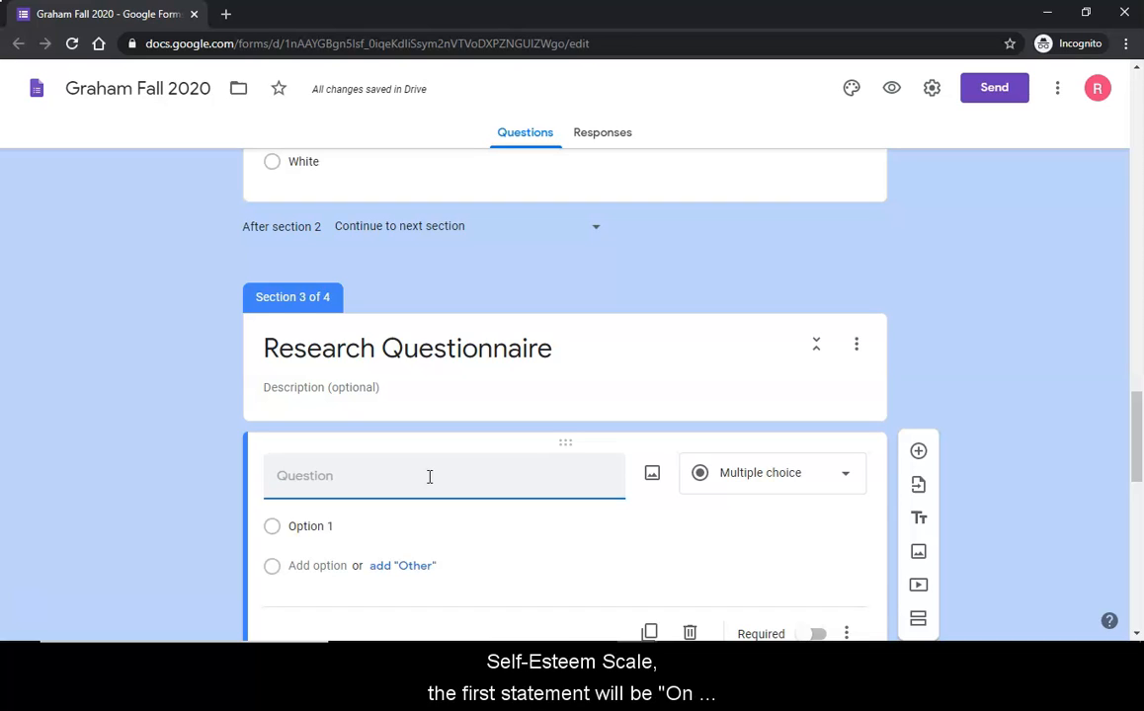
type("On the whole, I am satisfied with myself")
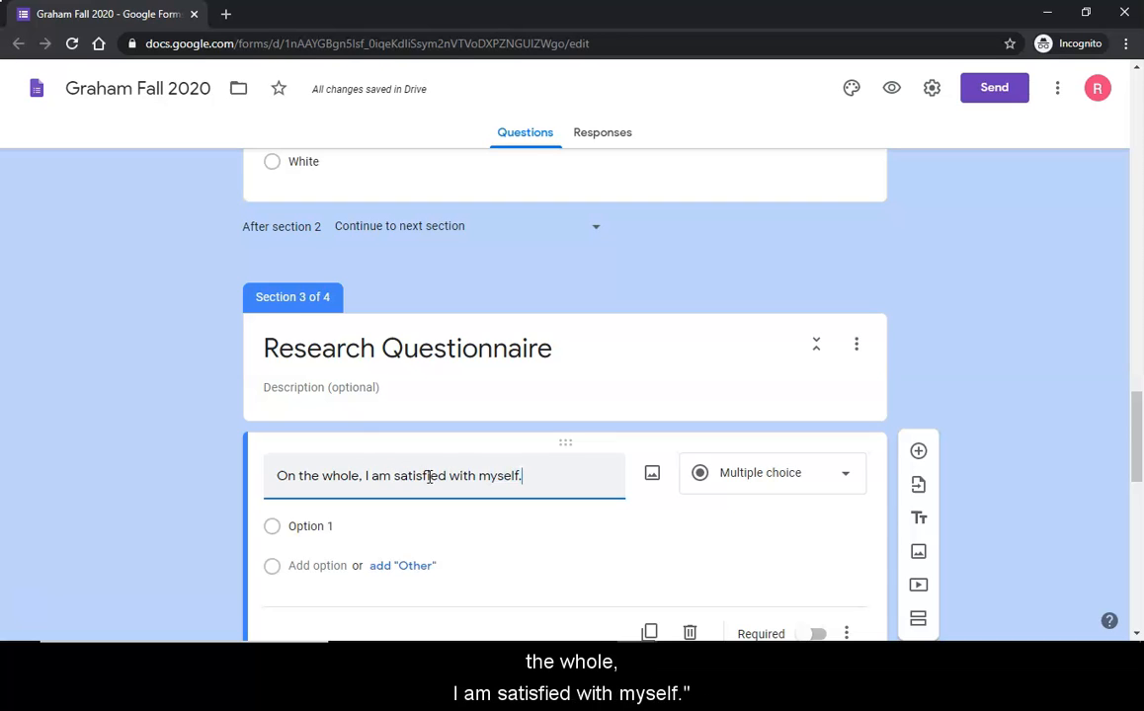
type(".")
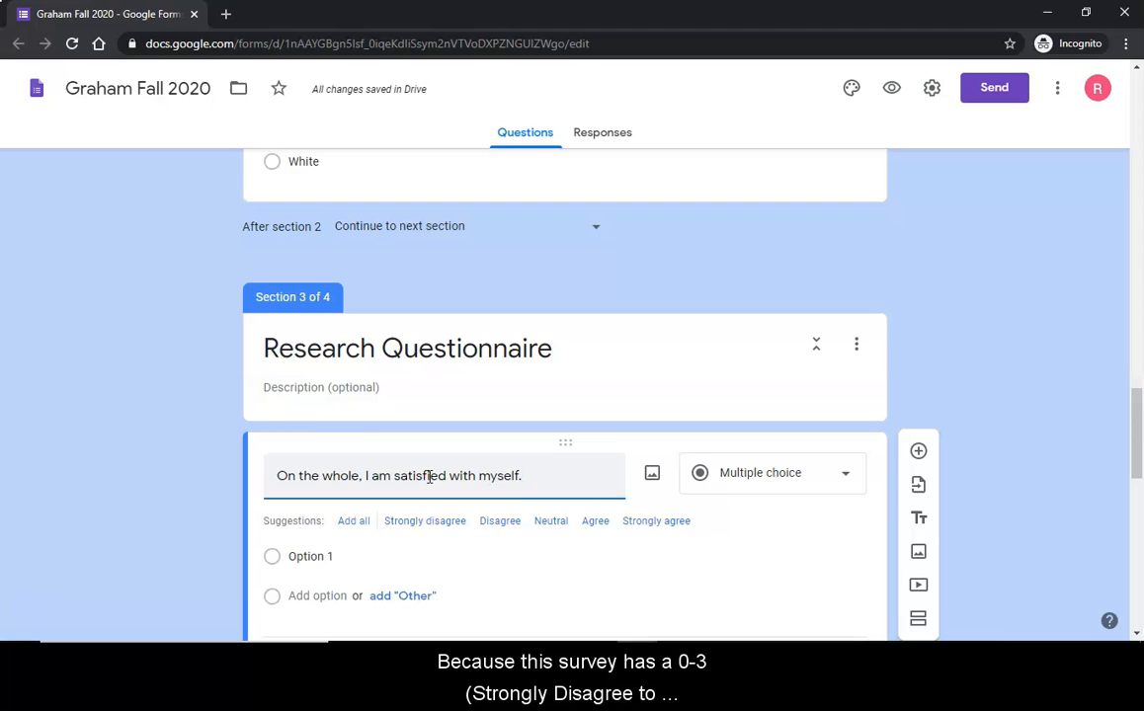
Give the new question the answer options Strongly Disagree, Disagree, Agree and Strongly Agree.
left_click(404, 479)
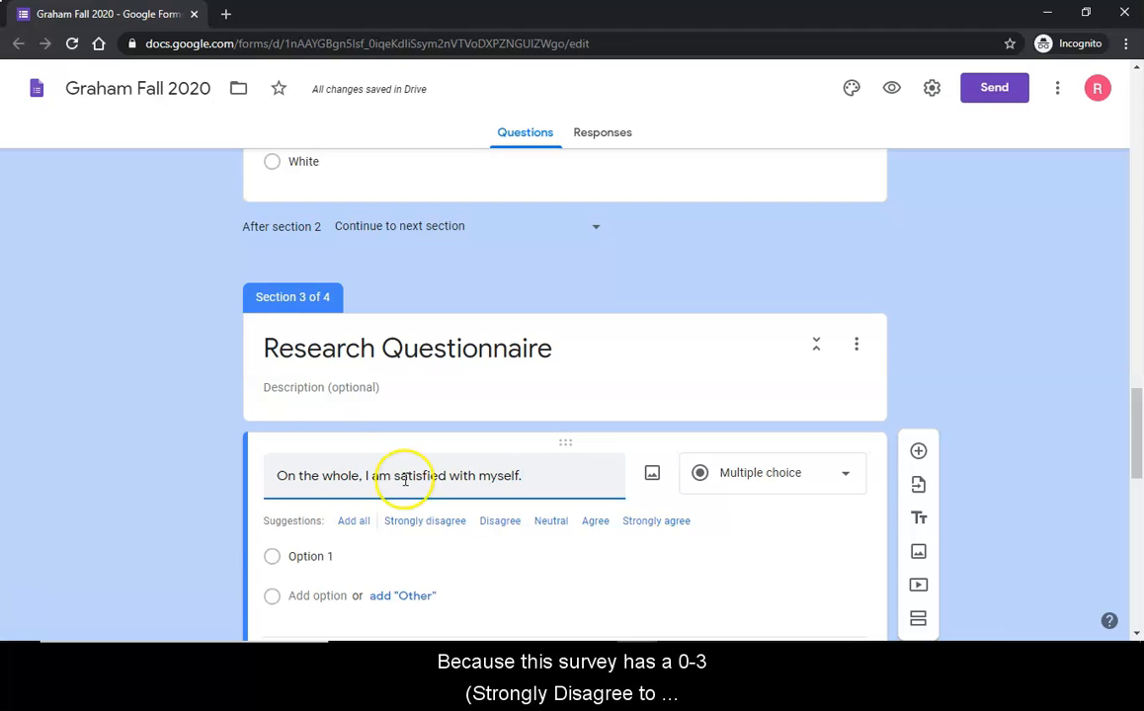
left_click(306, 554)
type("Strongly Disagree")
left_click(322, 578)
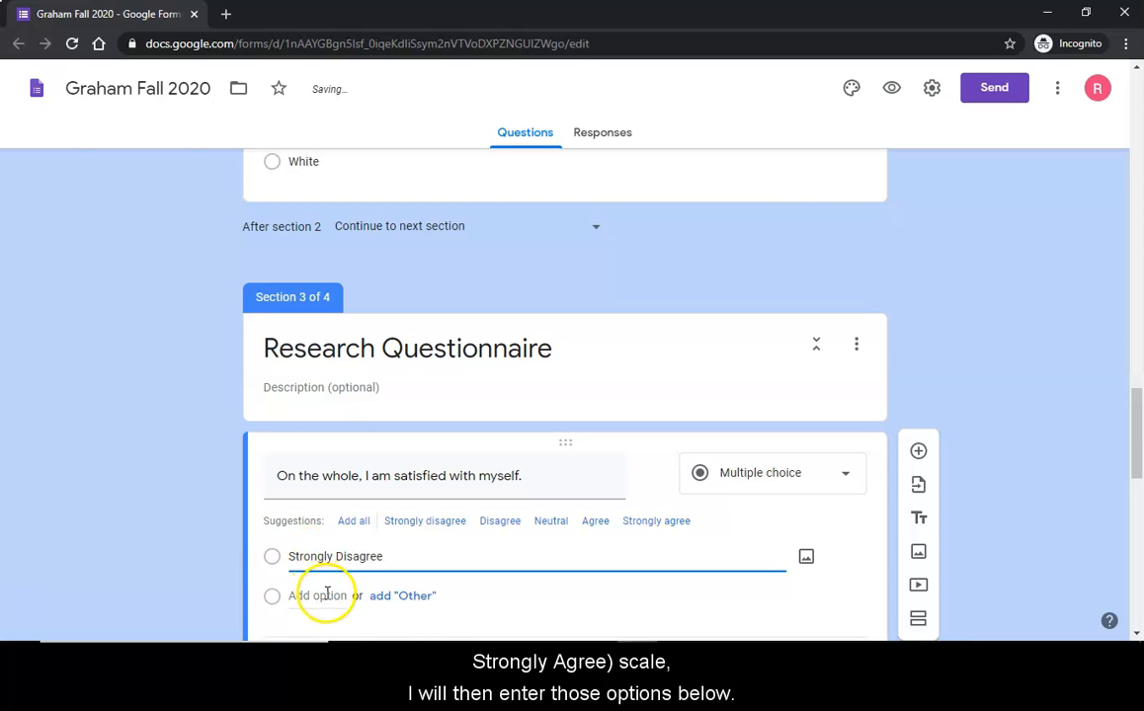
type("Disagree")
left_click(320, 633)
type("Agree")
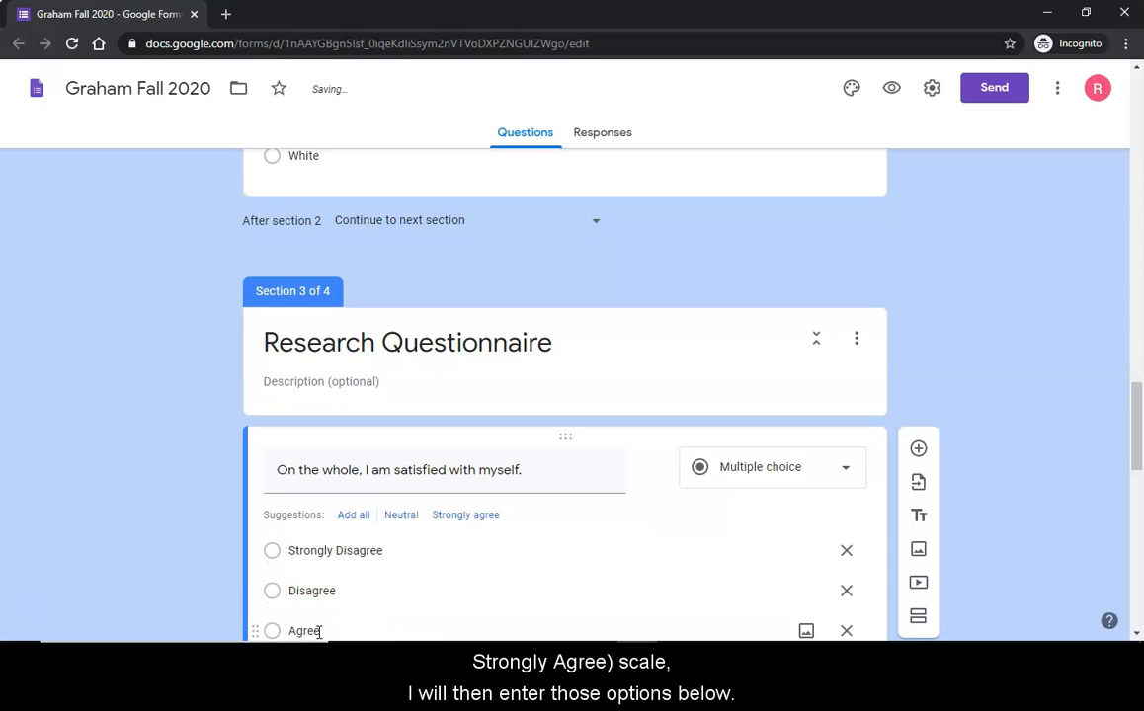
scroll(337, 493, "down", 2)
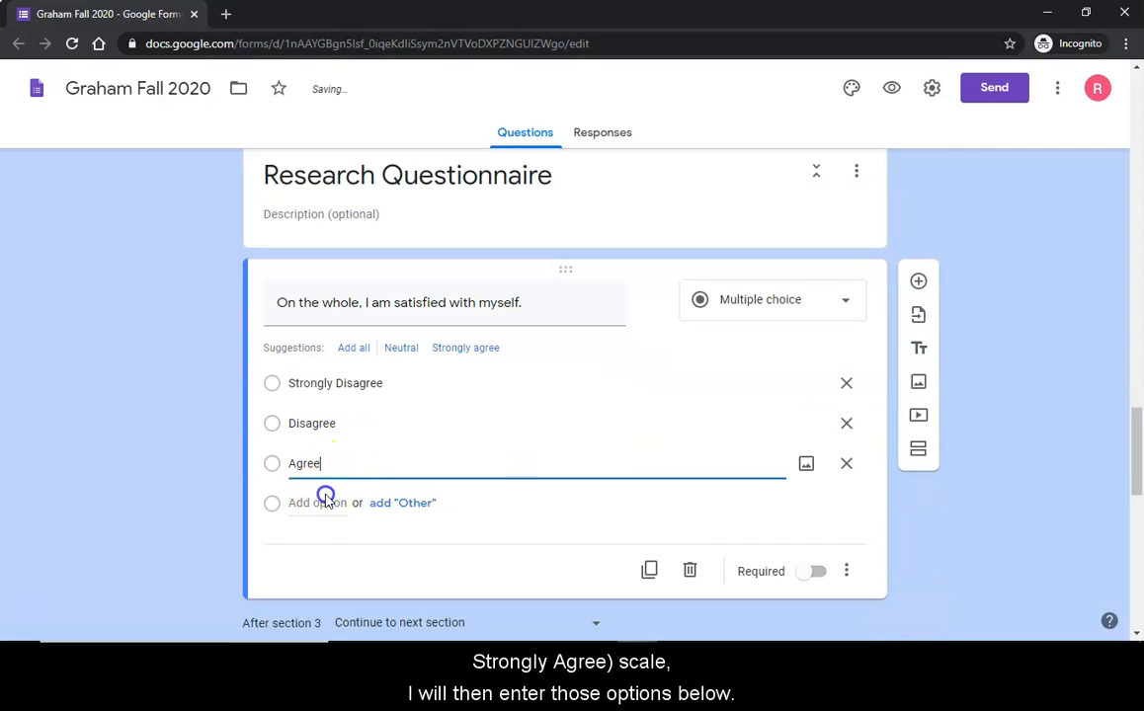
left_click(324, 509)
type("Strongly Agree")
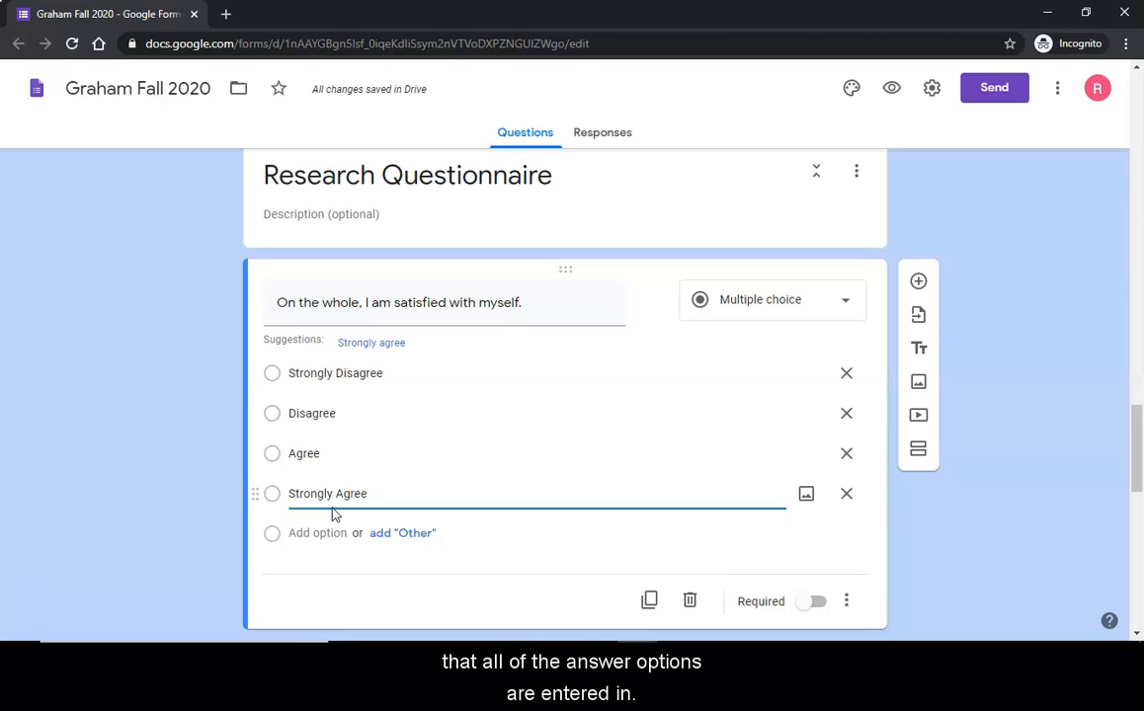
left_click(352, 512)
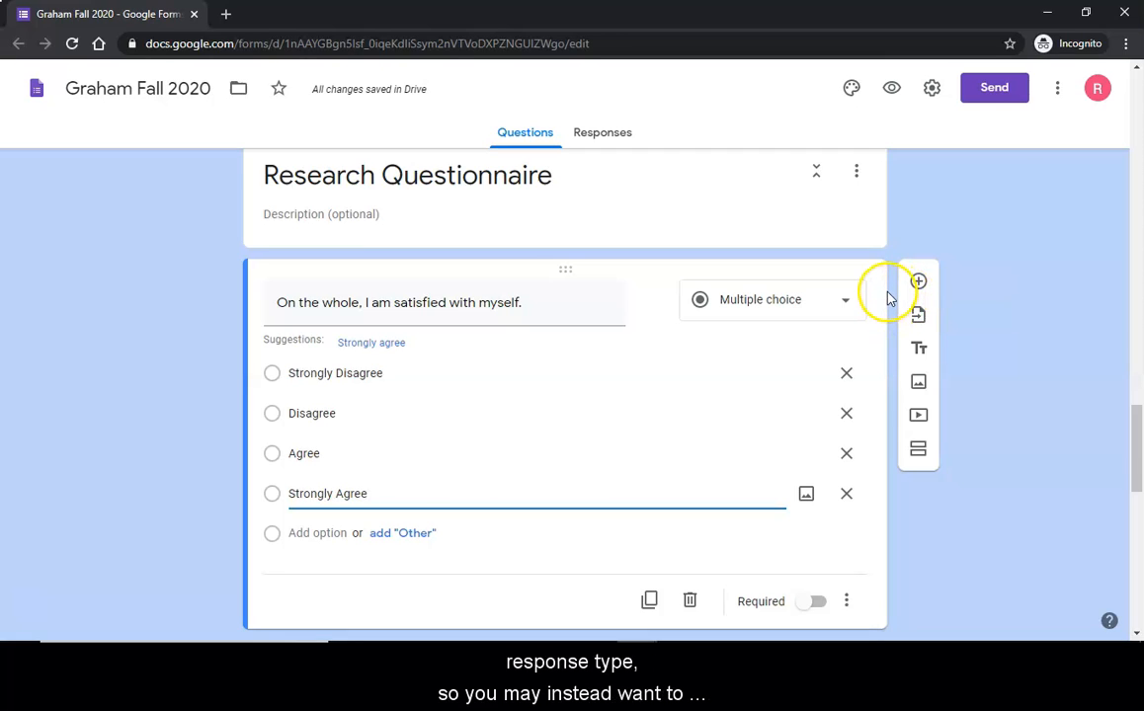
Duplicate the satisfaction question and change the copy's text to "At times, I think I am no good at all.".
left_click(650, 600)
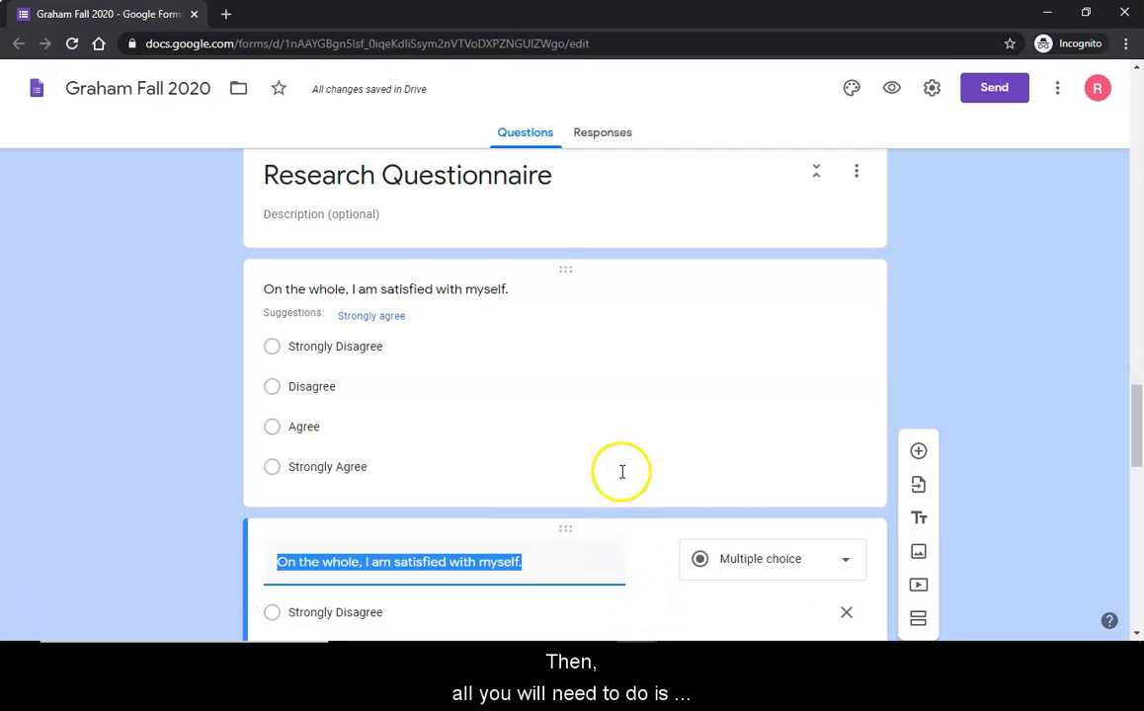
scroll(626, 450, "down", 1)
scroll(627, 441, "down", 1)
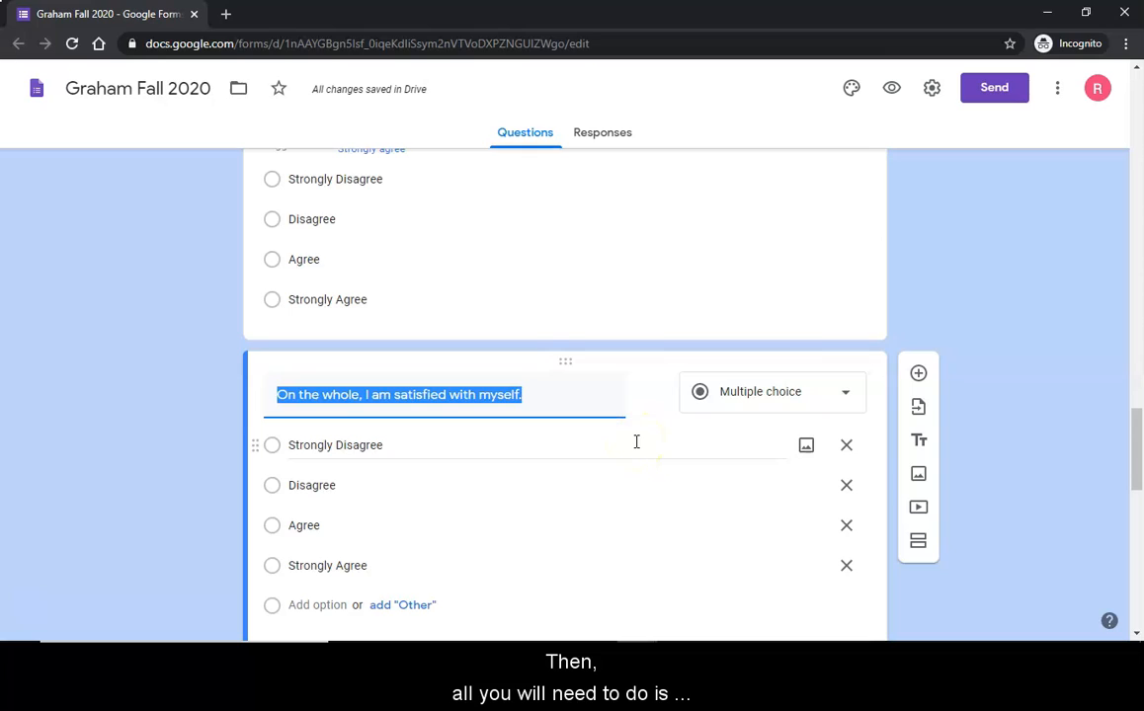
type("At times")
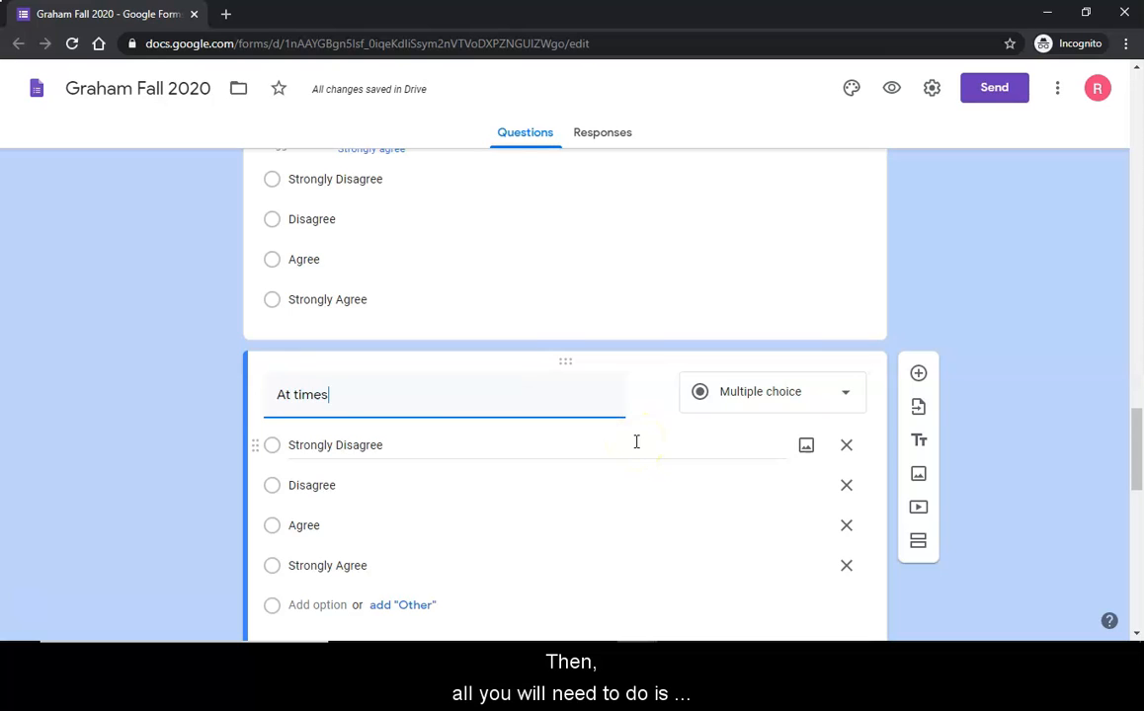
type(", I think I a")
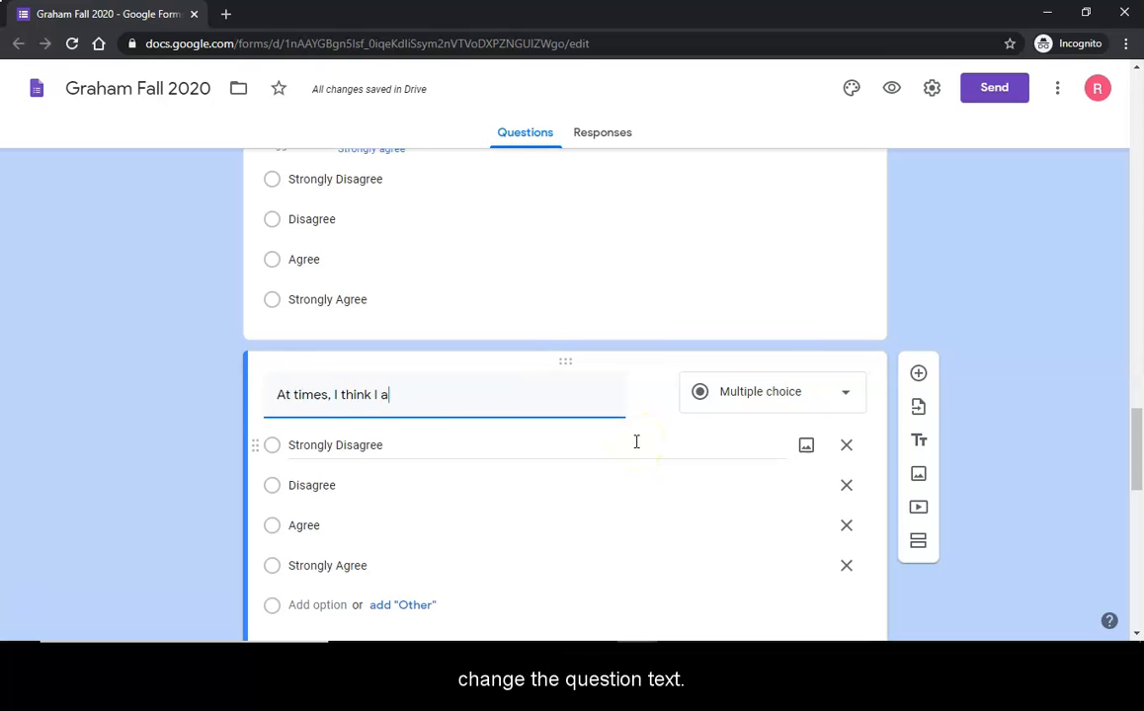
type("m no good at all.")
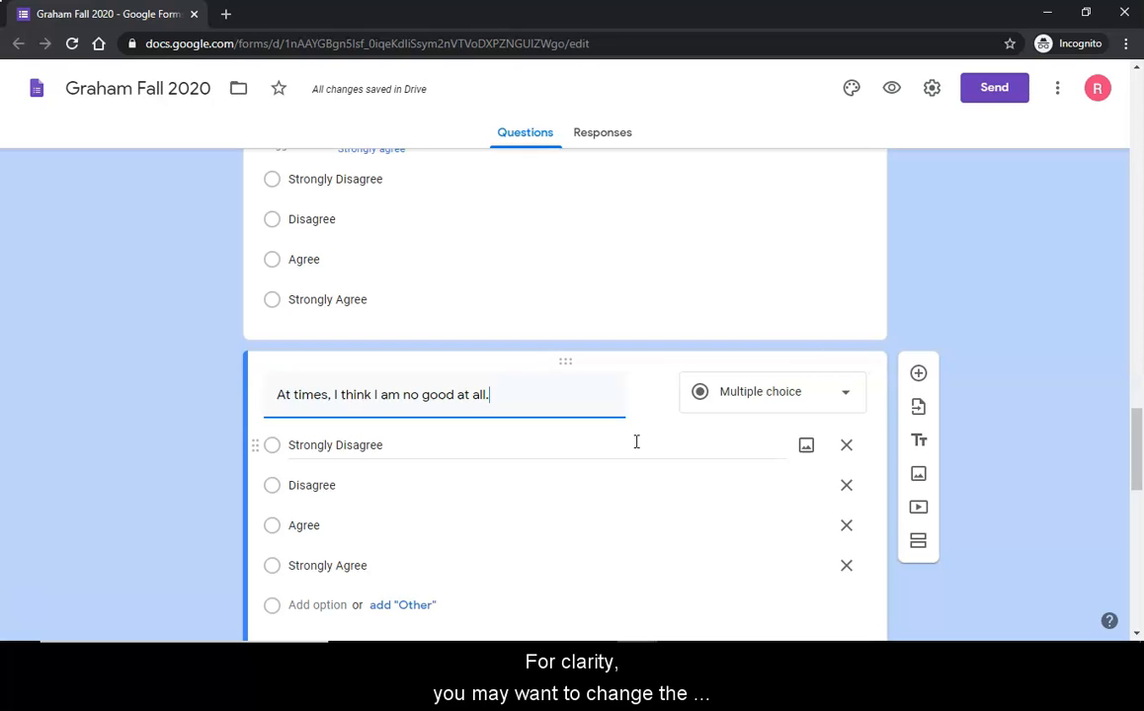
Convert the "At times, I think I am no good at all." question to a linear scale running from 0 to 3.
left_click(835, 395)
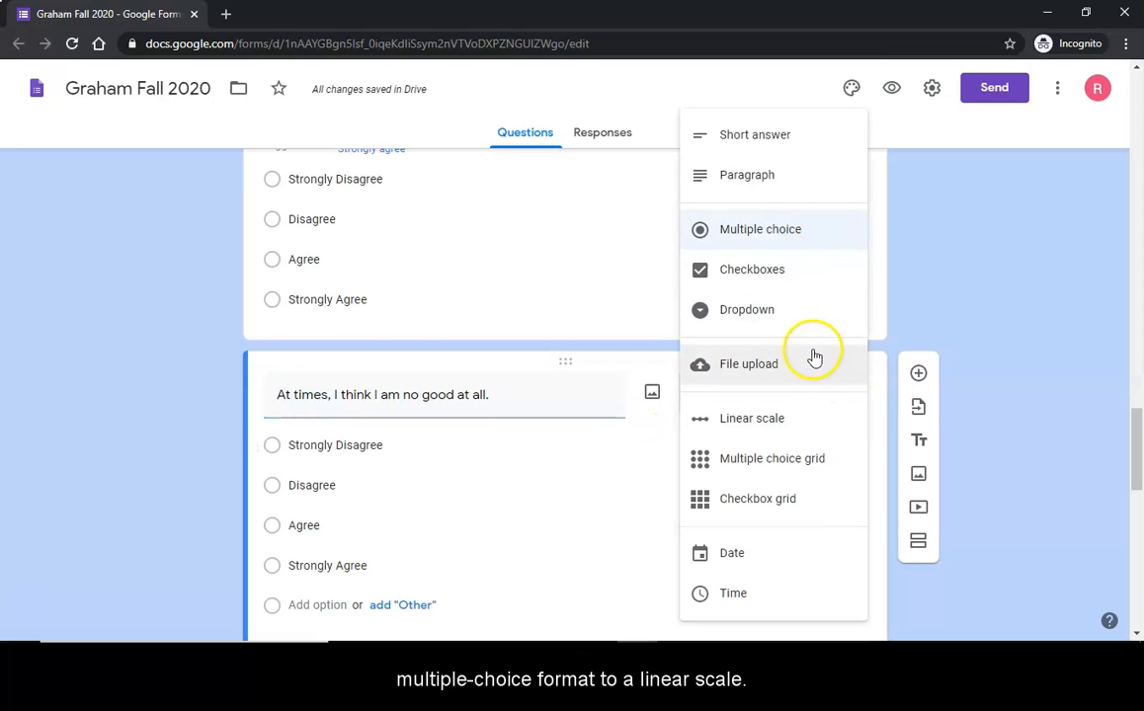
left_click(797, 419)
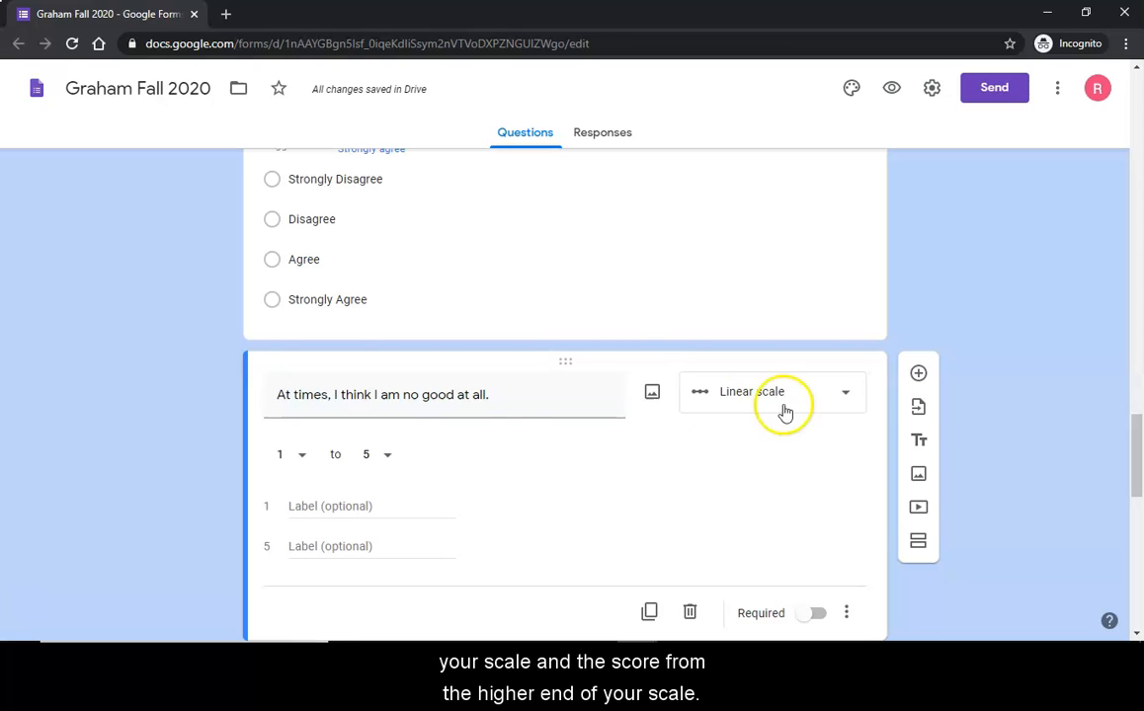
left_click(308, 460)
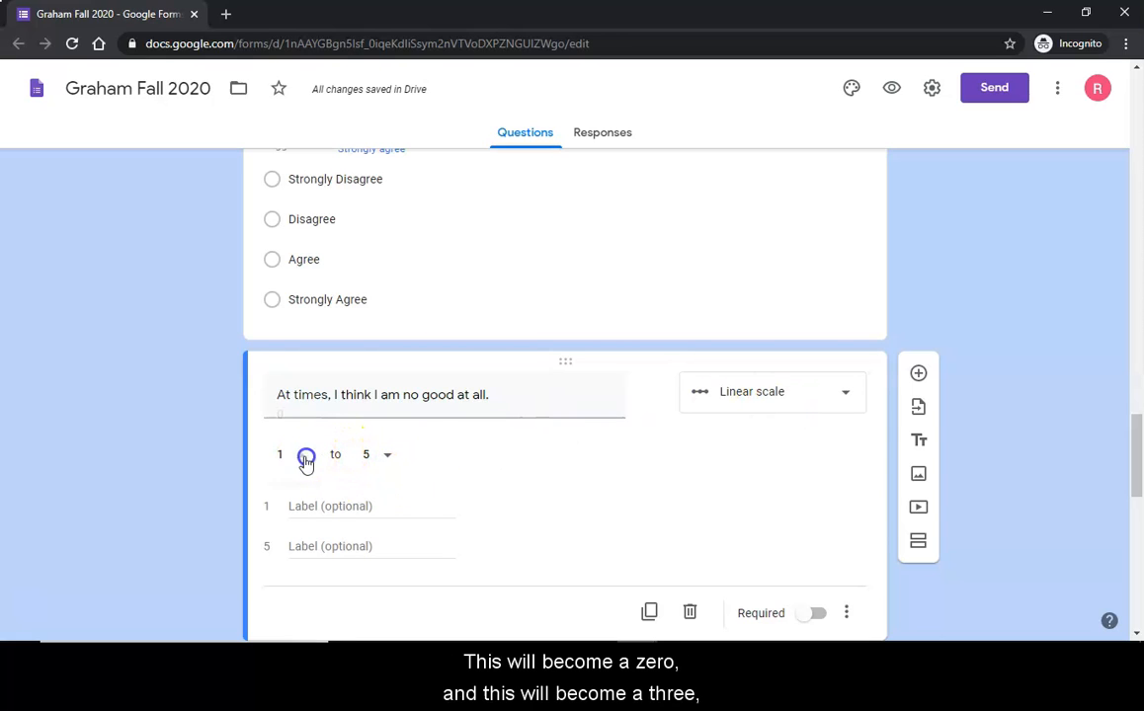
left_click(307, 419)
left_click(388, 454)
left_click(386, 311)
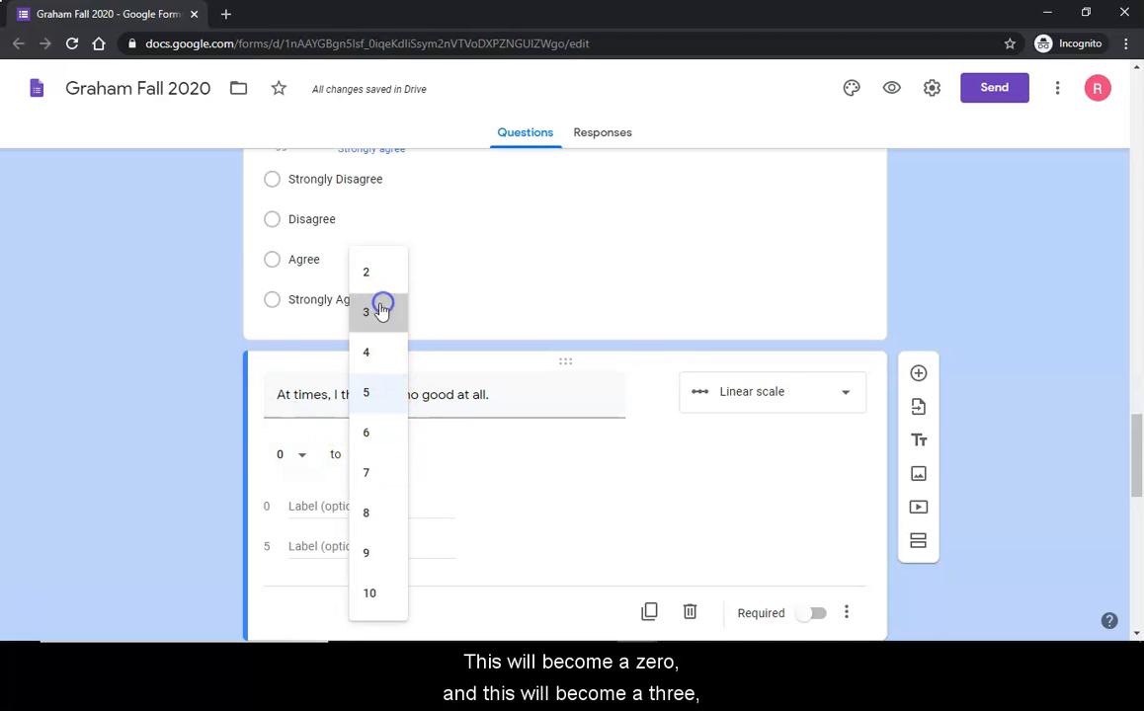
Label the low end of the linear scale "Strongly Disagree" and the high end "Strongly Agree".
left_click(329, 505)
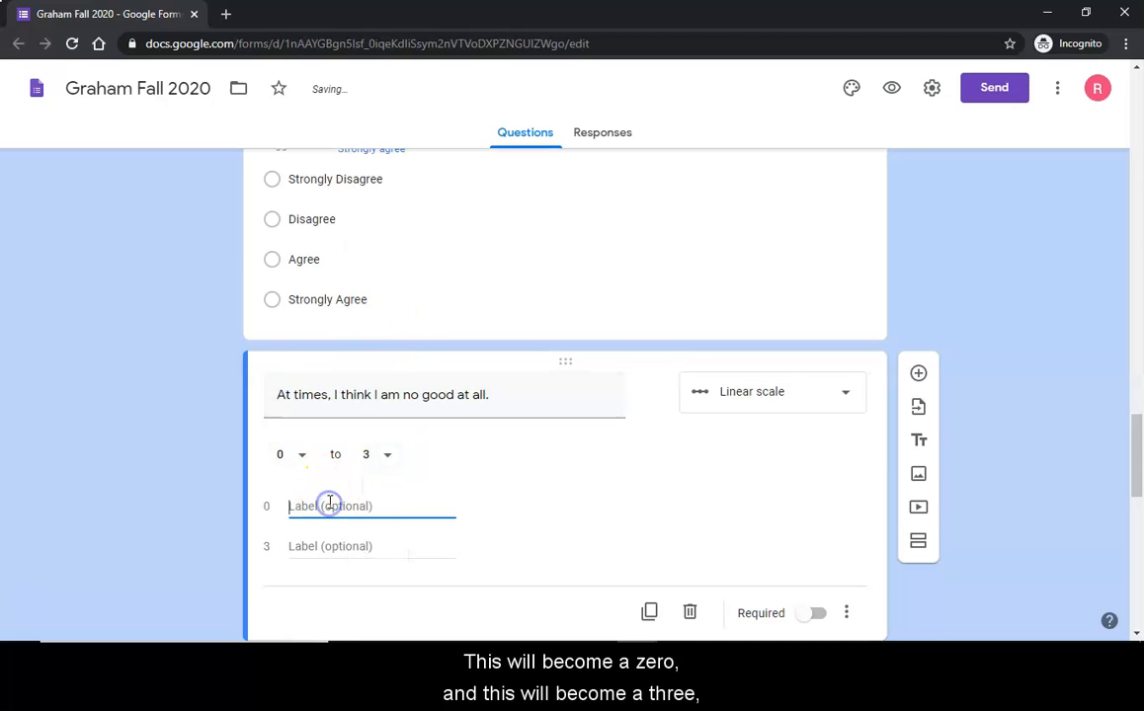
type("S")
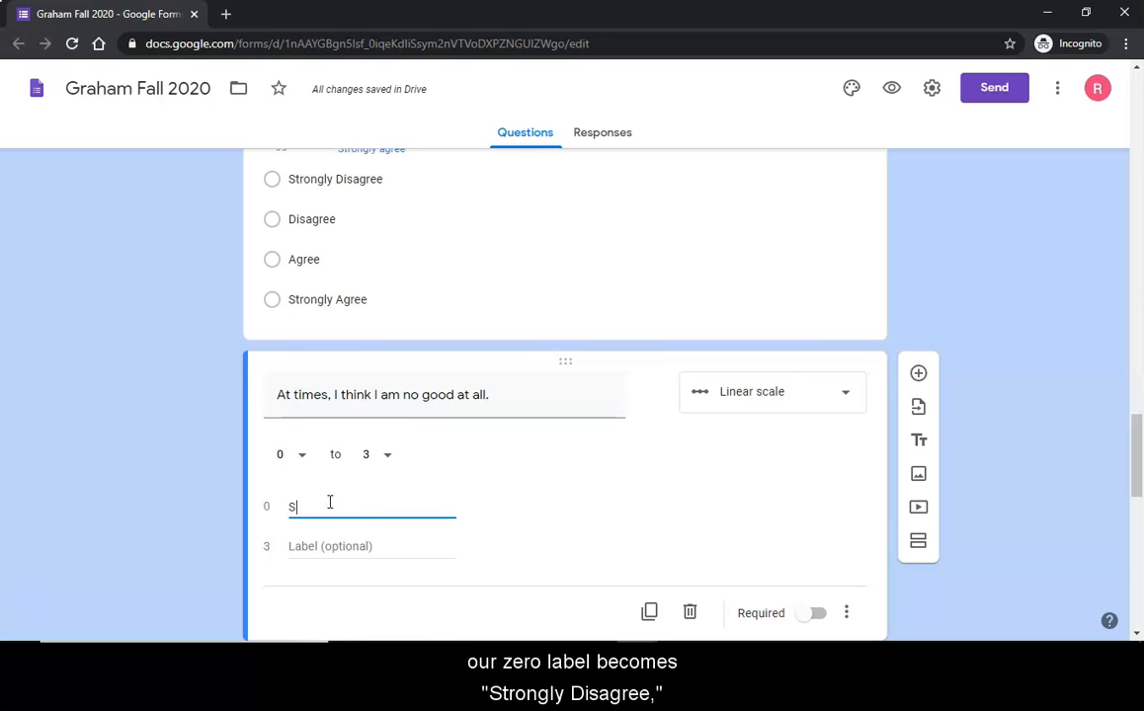
type("trongly Disagree")
left_click(323, 549)
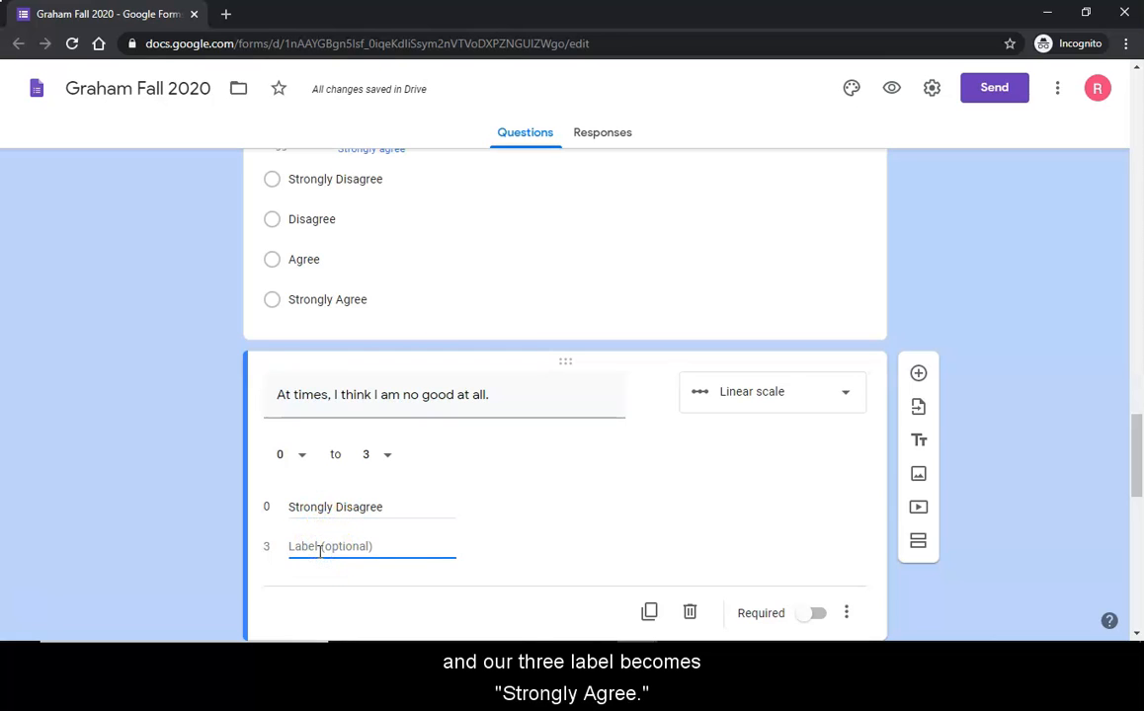
type("Strongly Agree")
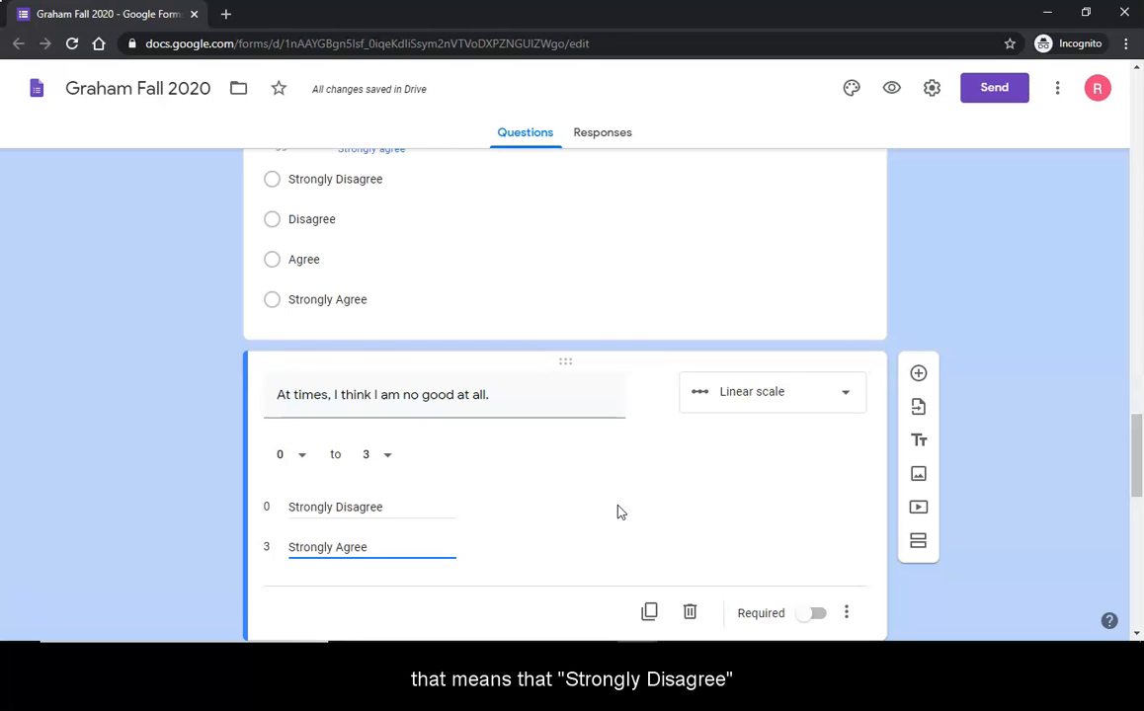
left_click(615, 514)
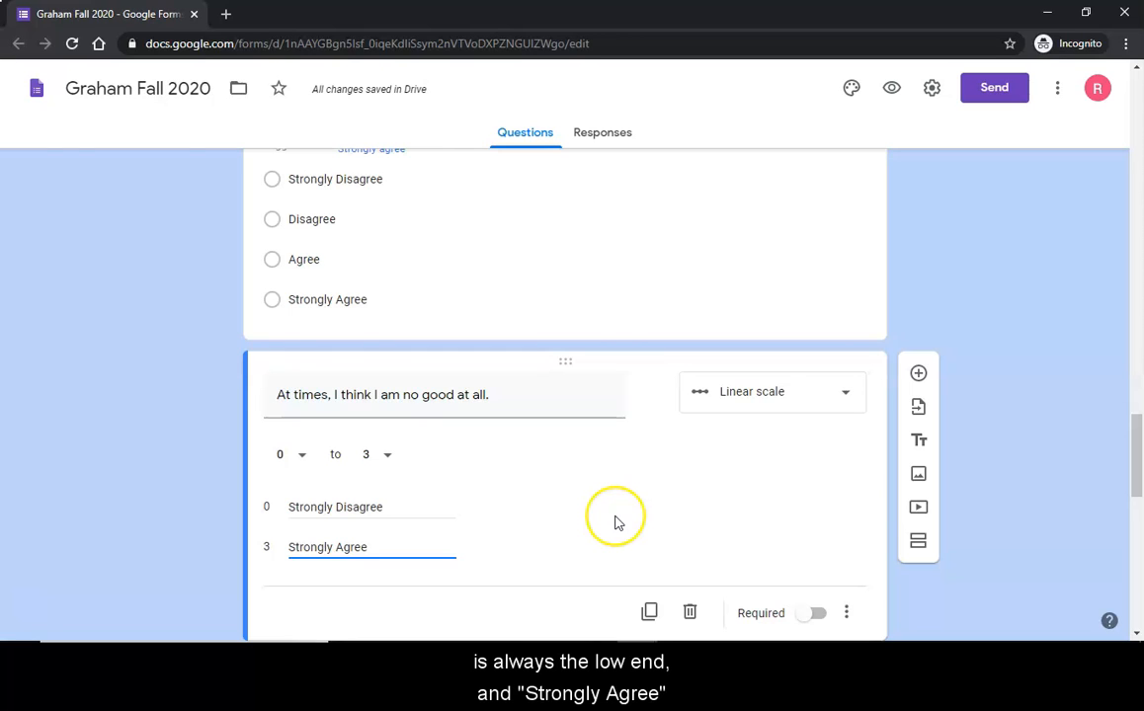
left_click(590, 516)
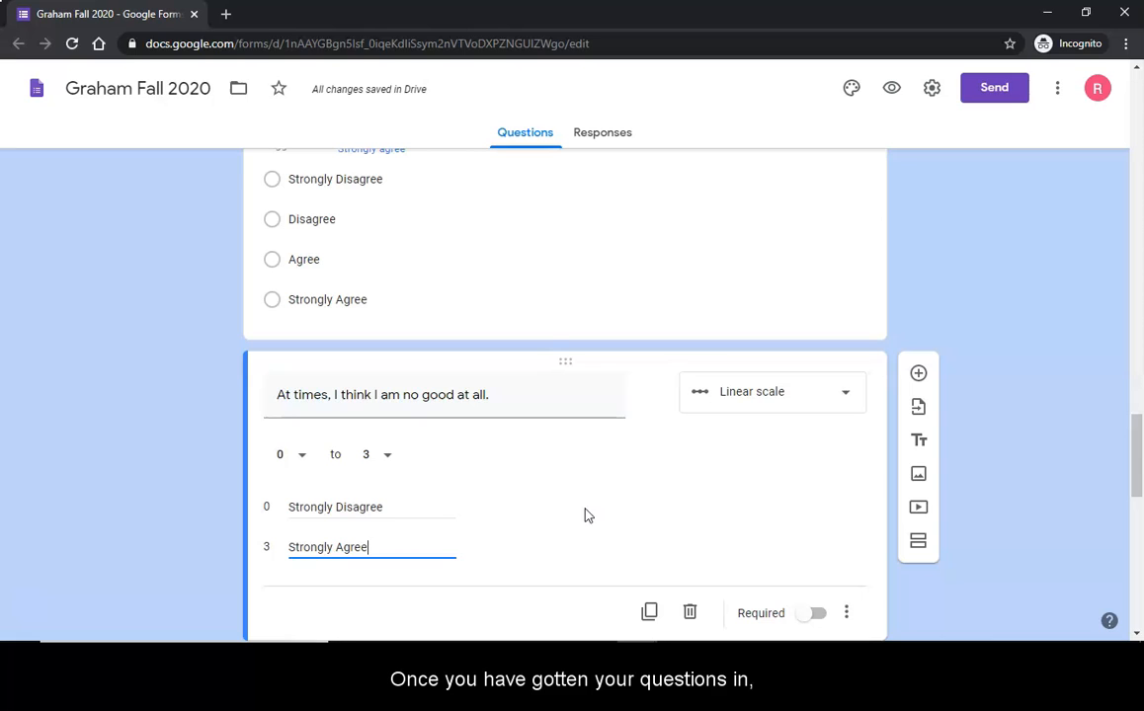
left_click(623, 461)
Replace the blank line in the Debriefing section's study focus with "self-esteem differences in college-aged men and women".
scroll(623, 461, "down", 6)
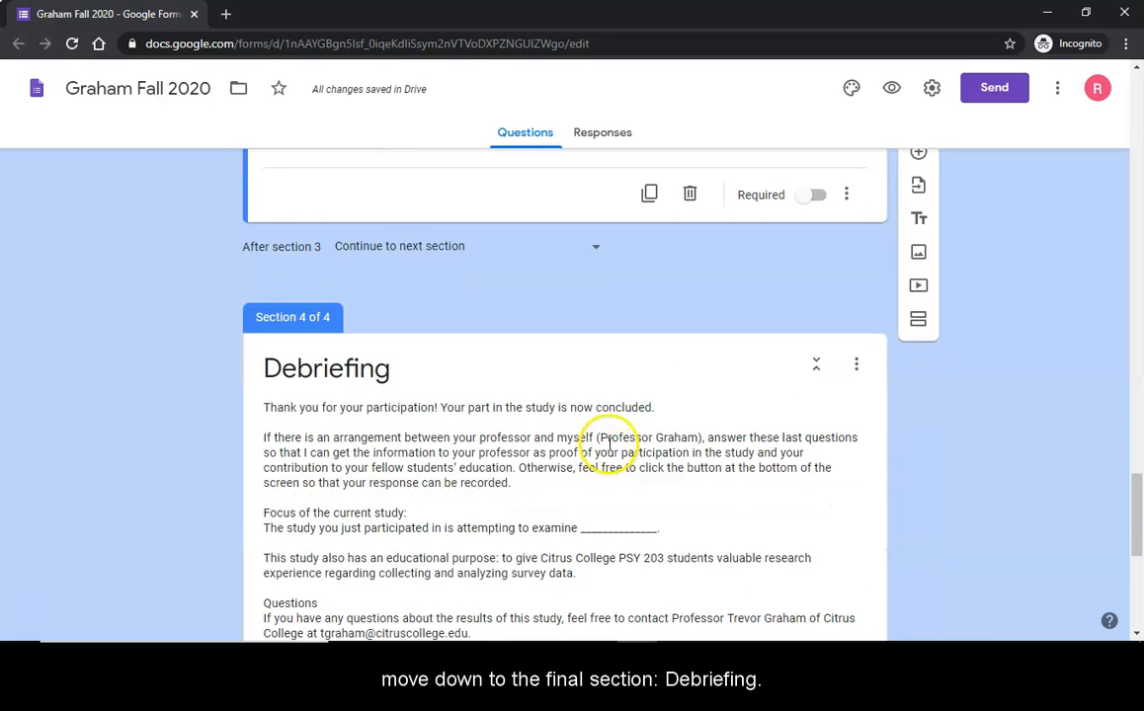
scroll(327, 217, "down", 1)
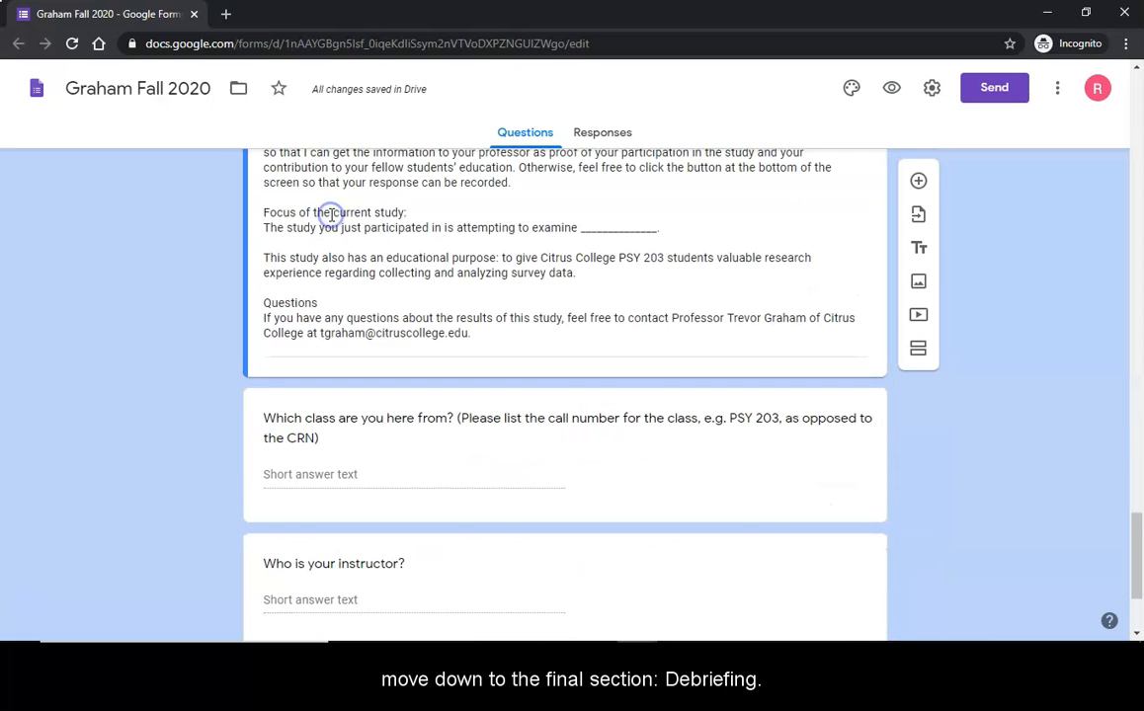
left_click(341, 274)
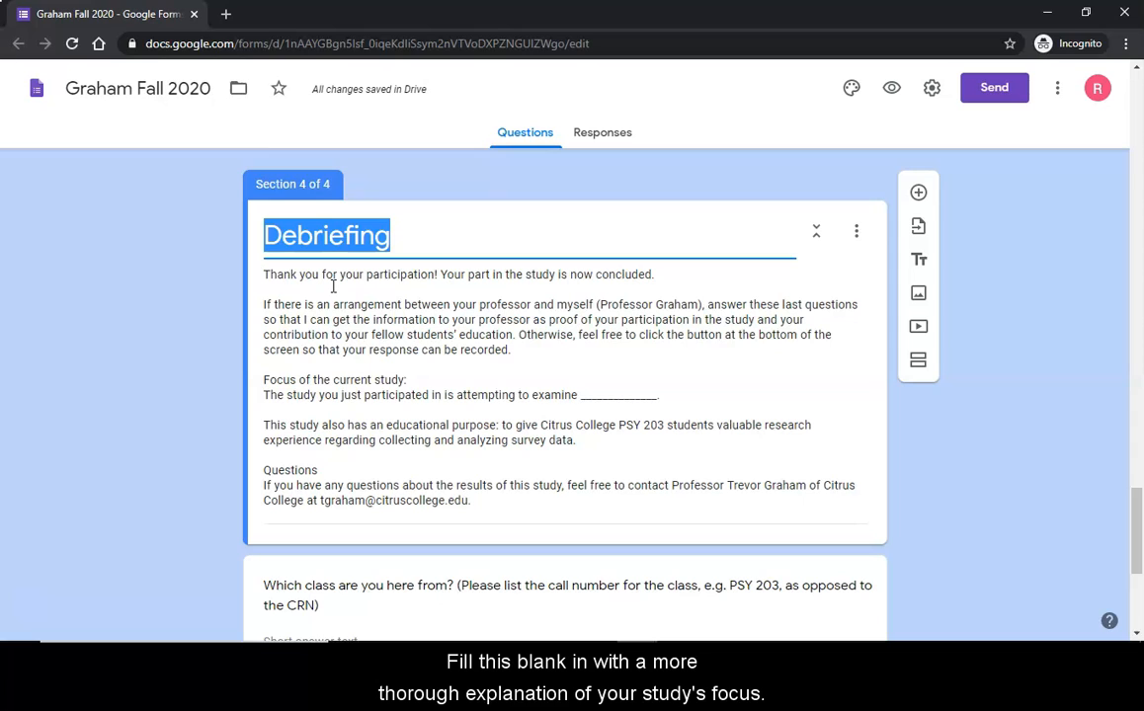
left_click(317, 298)
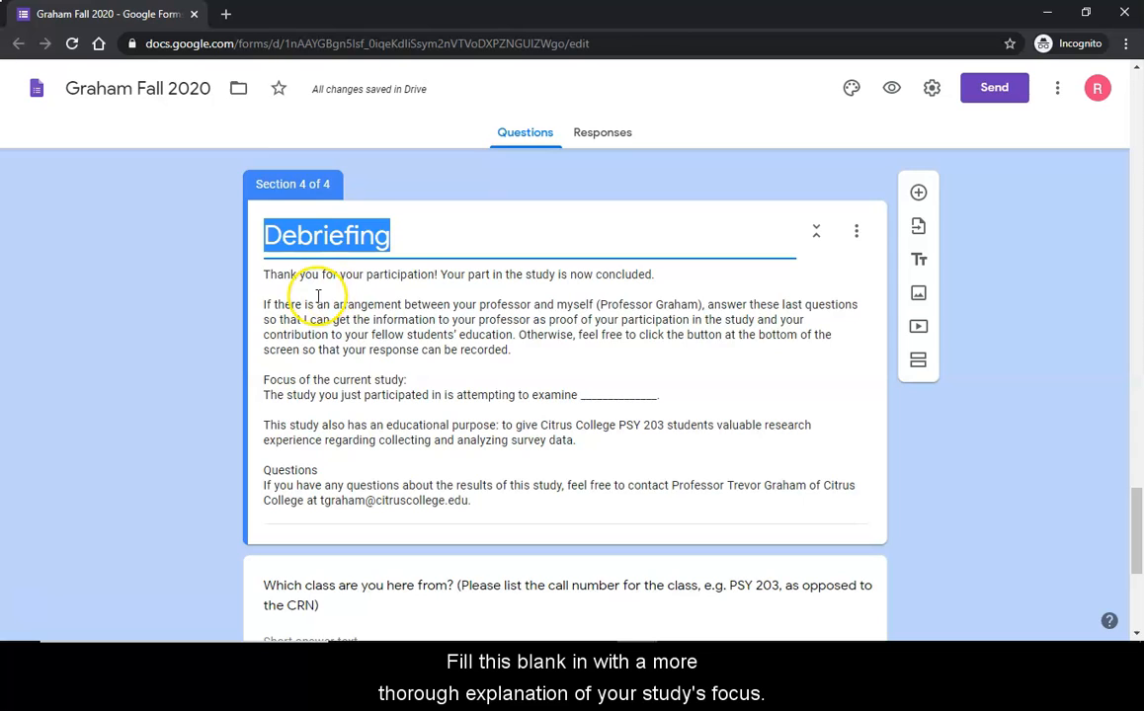
left_click(577, 395)
key("ctrl+a")
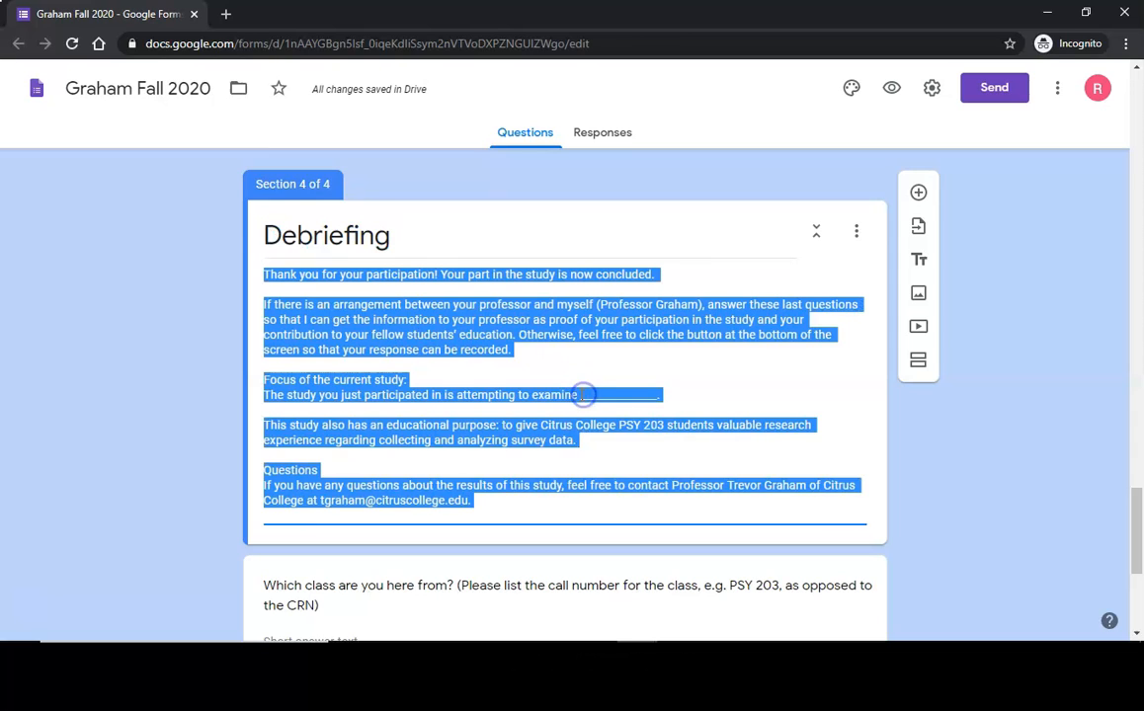
left_click(582, 395)
left_click_drag(581, 395, 656, 395)
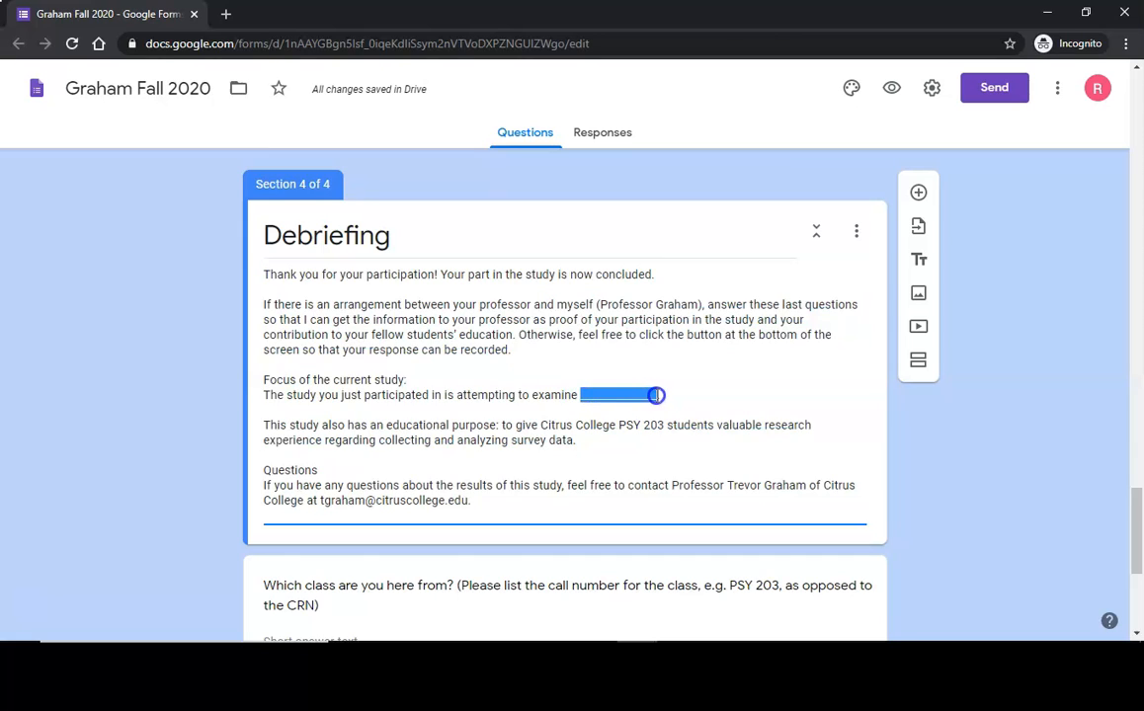
key("BackSpace")
type("self-esteem differences in college age")
key("BackSpace")
key("BackSpace")
key("BackSpace")
type(".-ag")
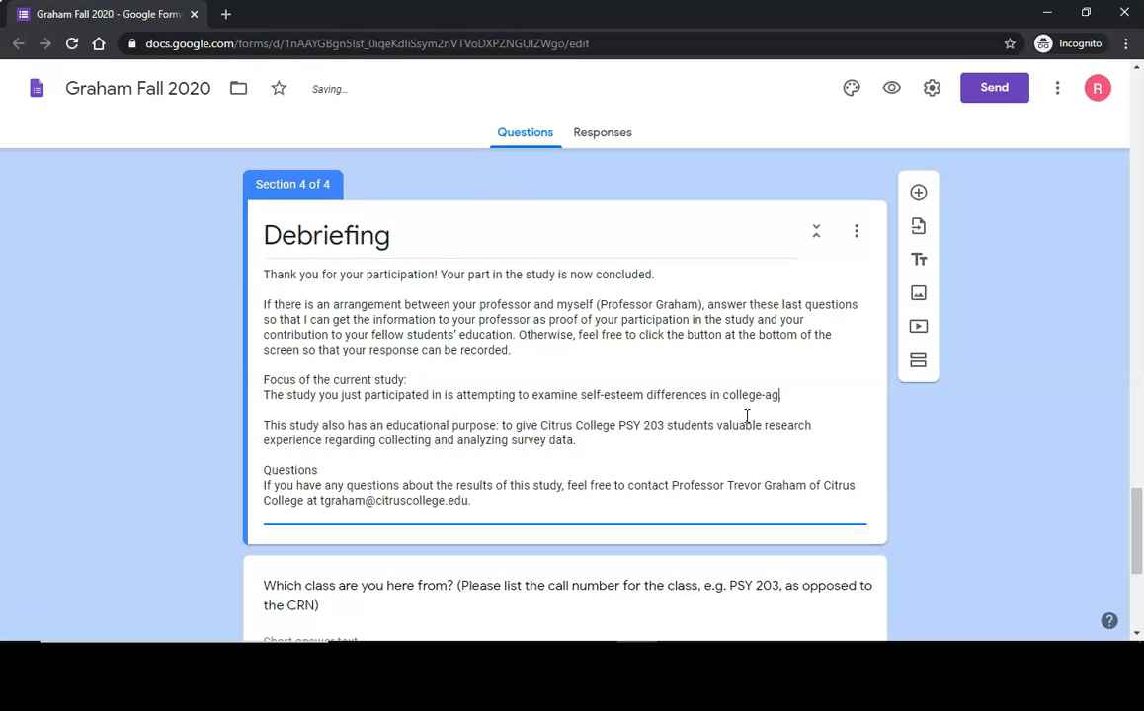
type("ed men and women.")
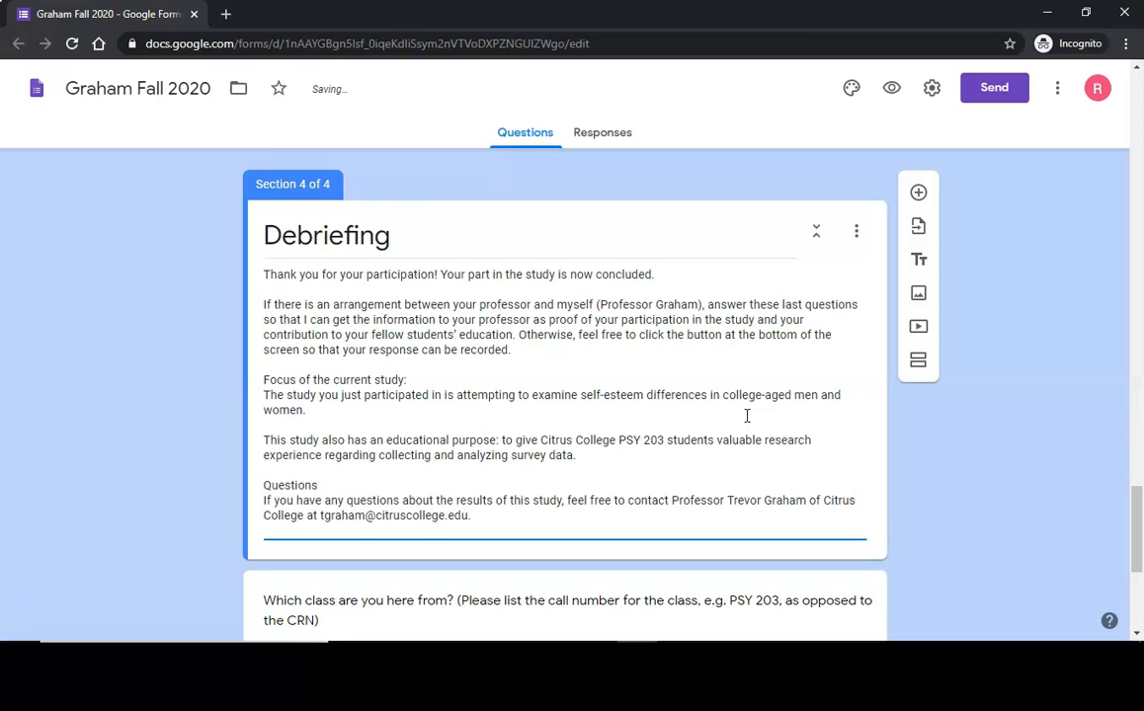
key("BackSpace")
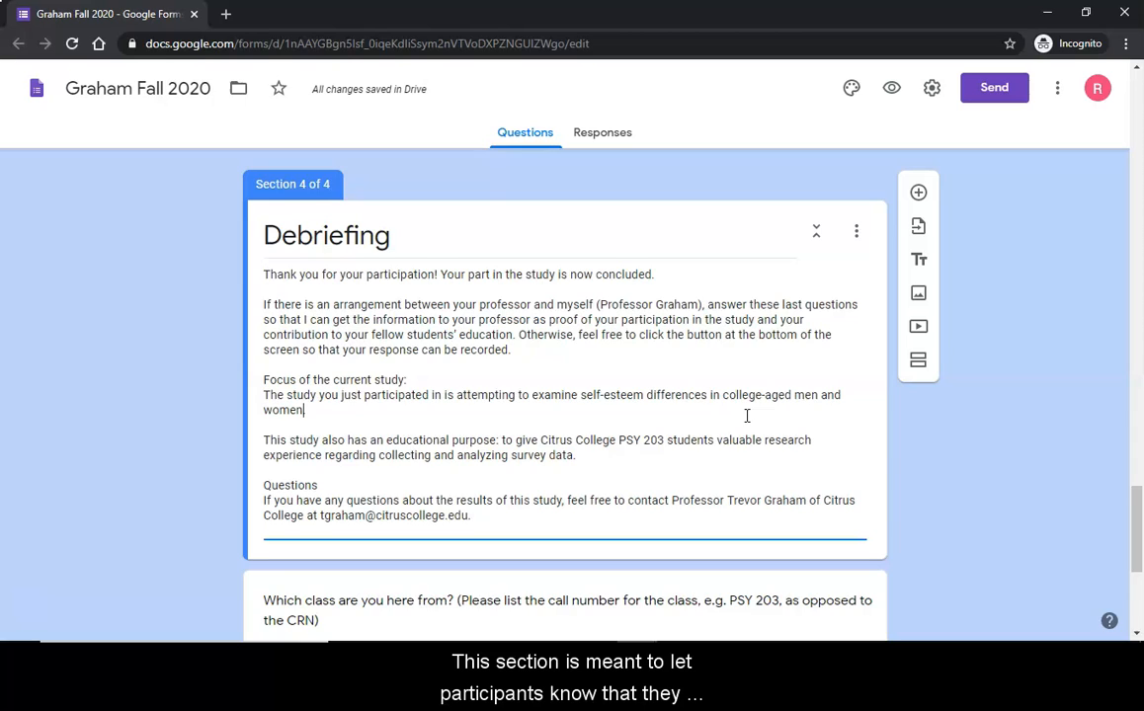
type(".edu")
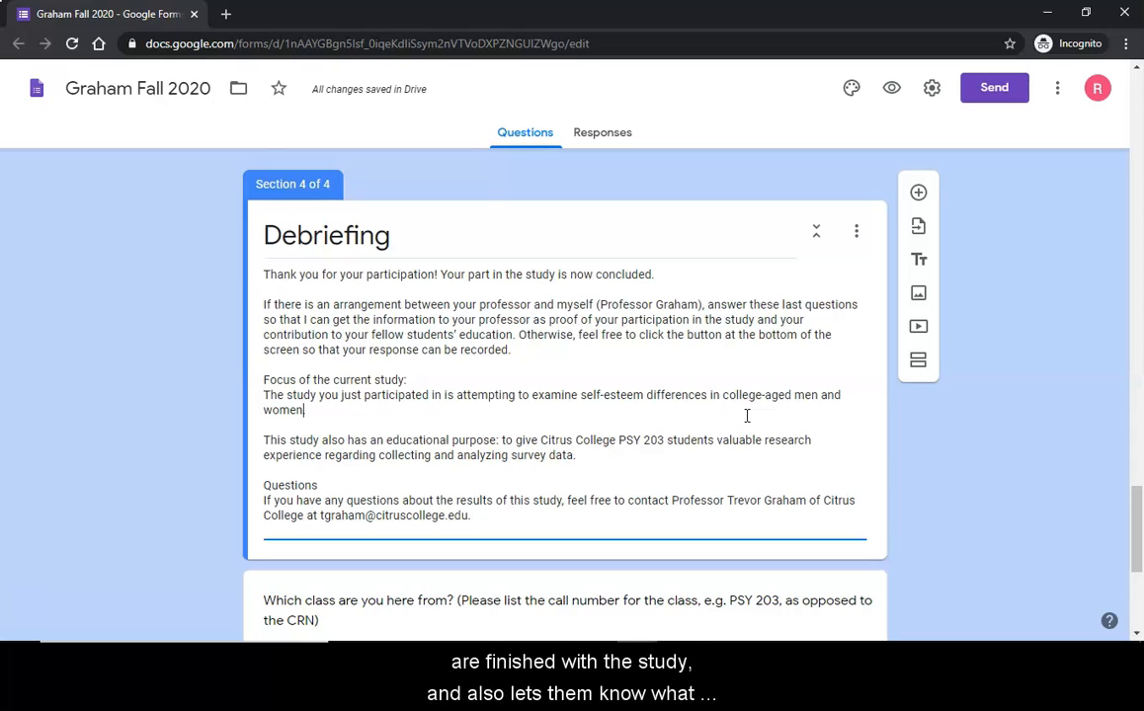
type(".")
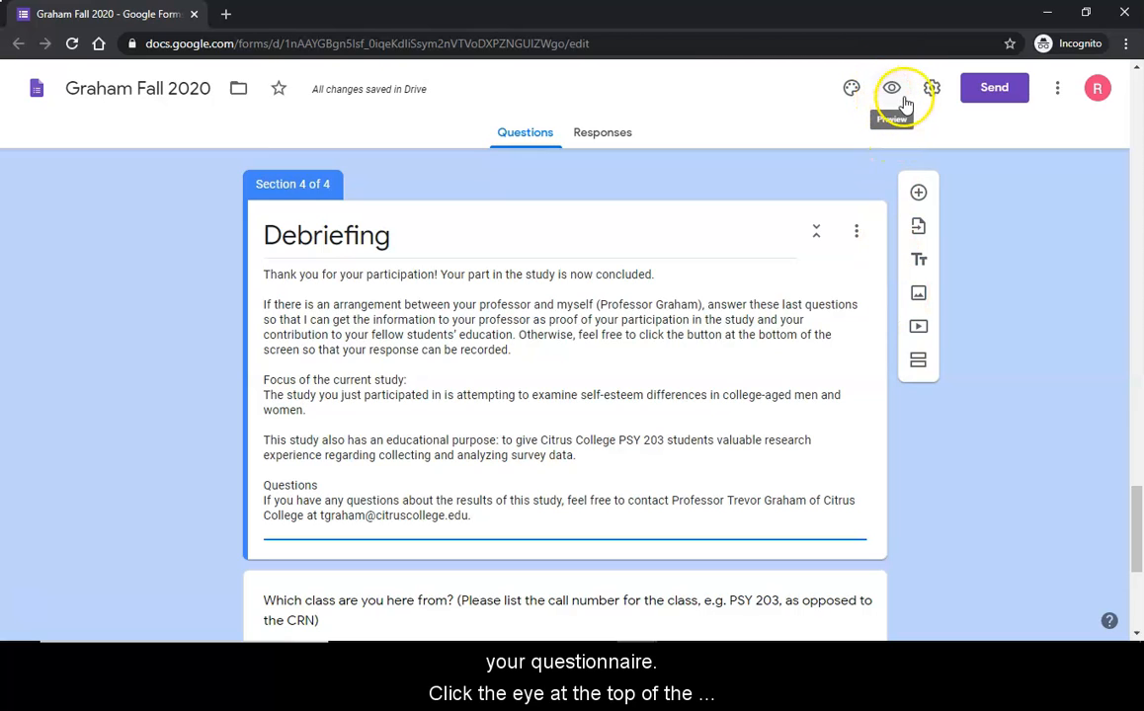
Preview the form and proceed past the consent page with a sample date of birth and "Yes, I consent to participate in this study.".
left_click(903, 99)
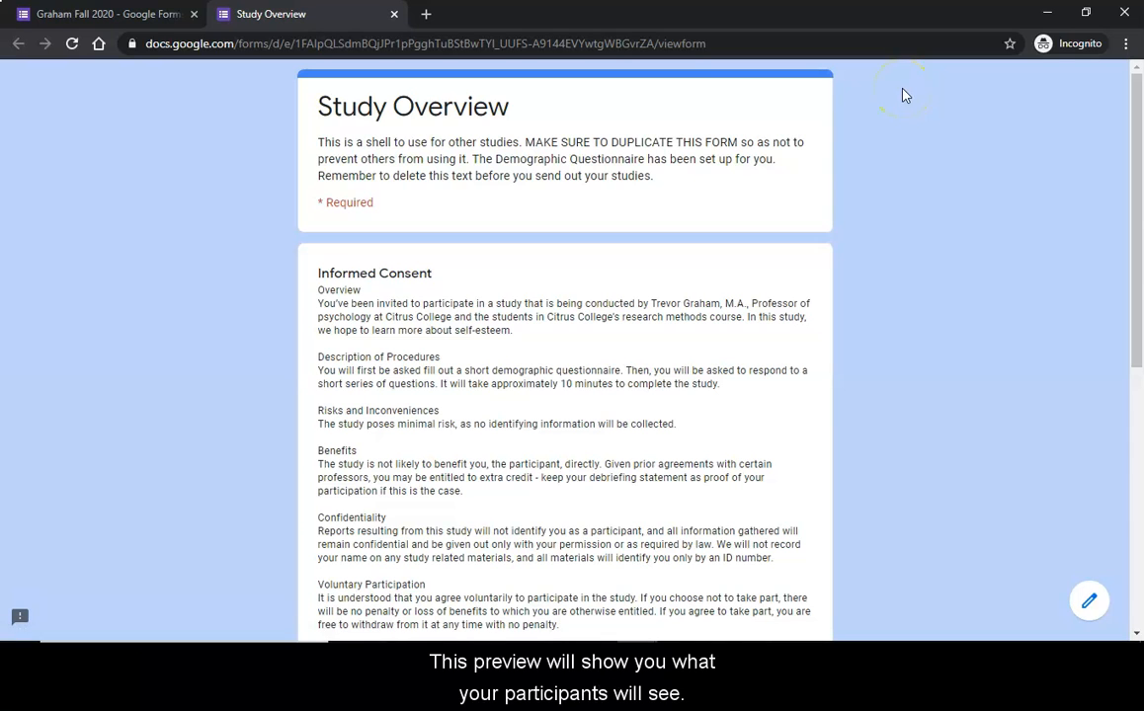
scroll(874, 140, "down", 3)
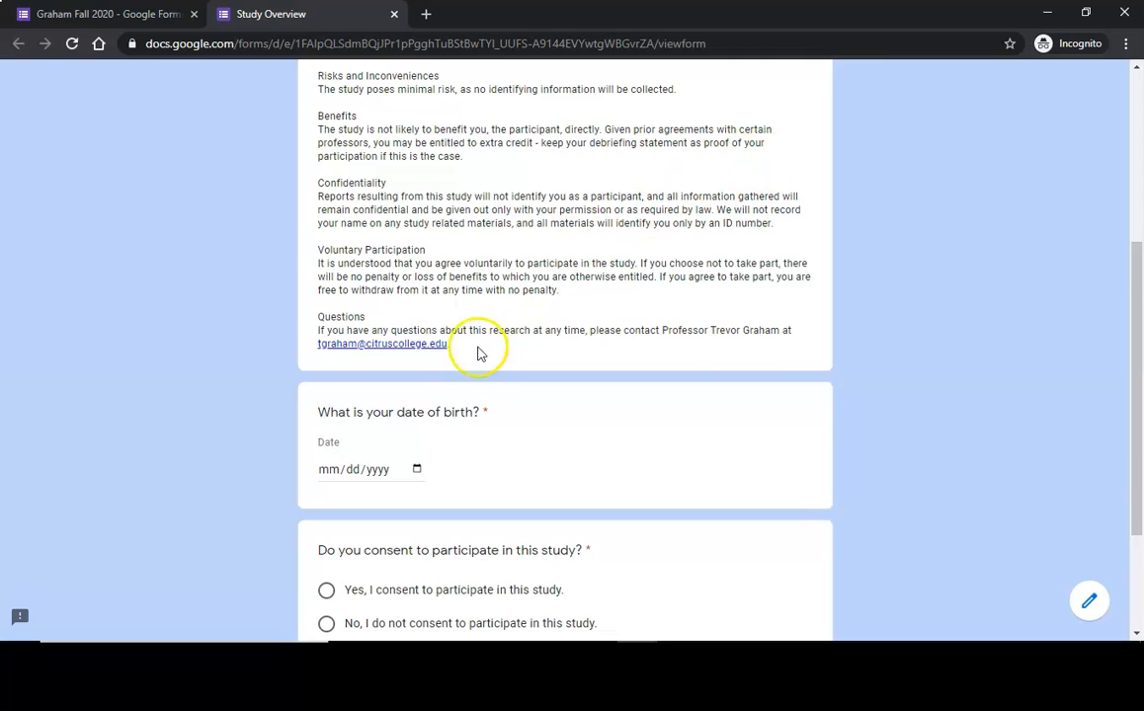
scroll(478, 354, "down", 1)
left_click(336, 385)
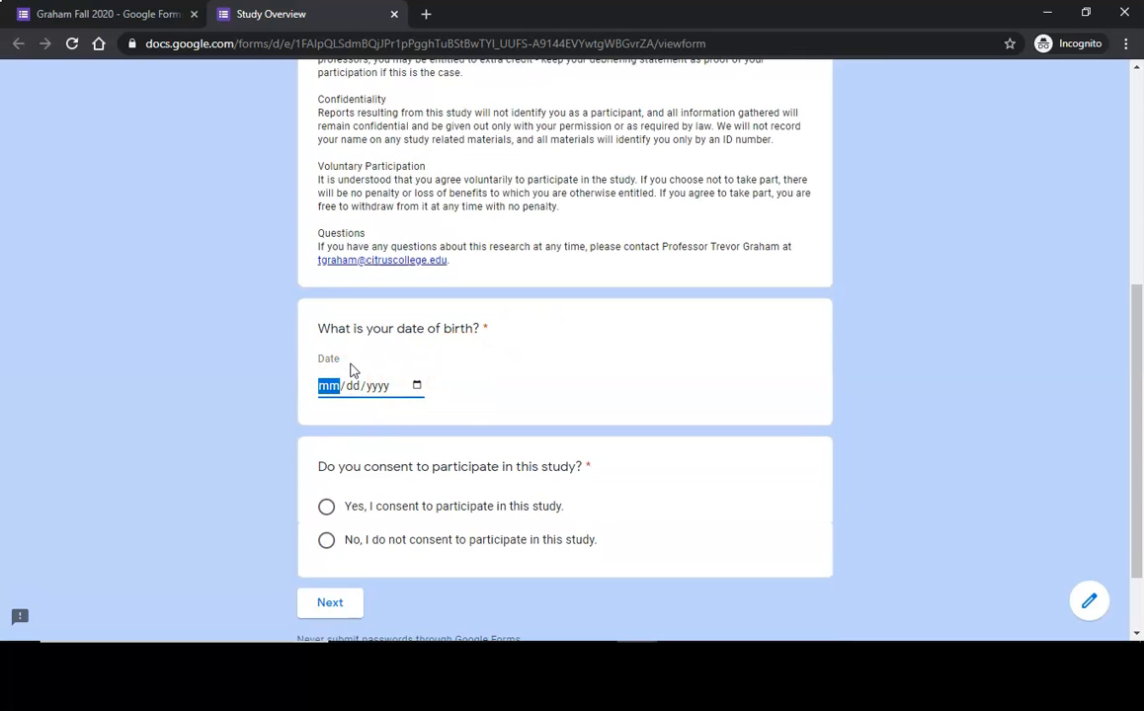
type("0101")
left_click(372, 386)
type("1990")
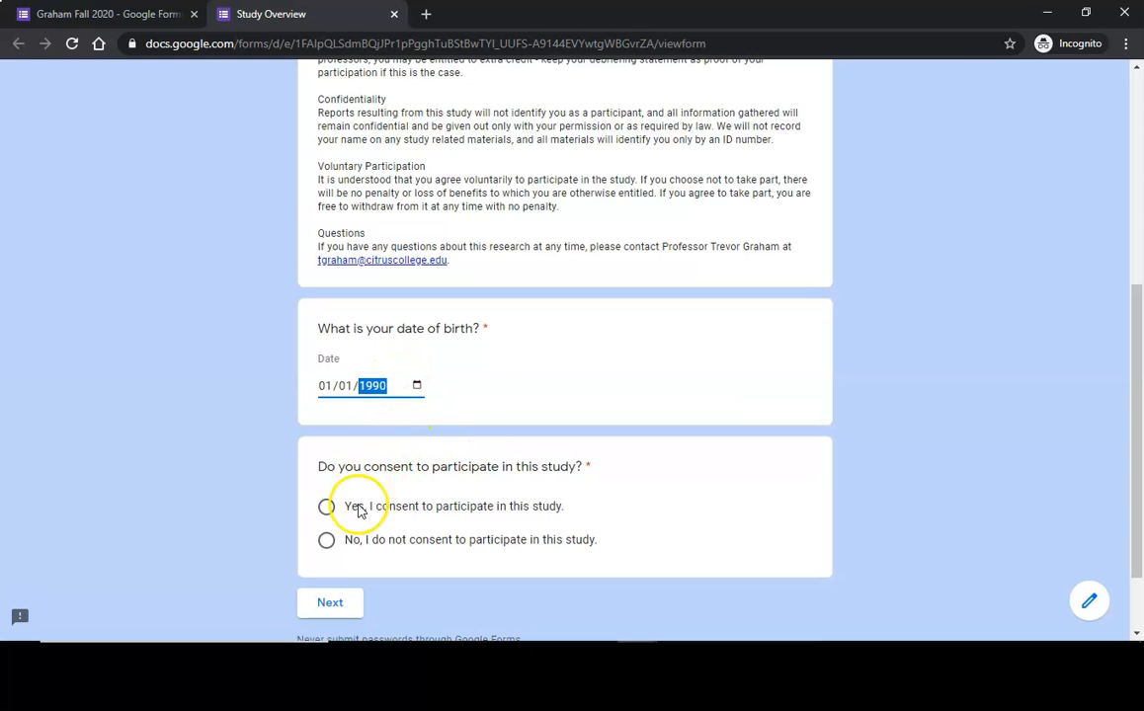
left_click(346, 507)
left_click(331, 601)
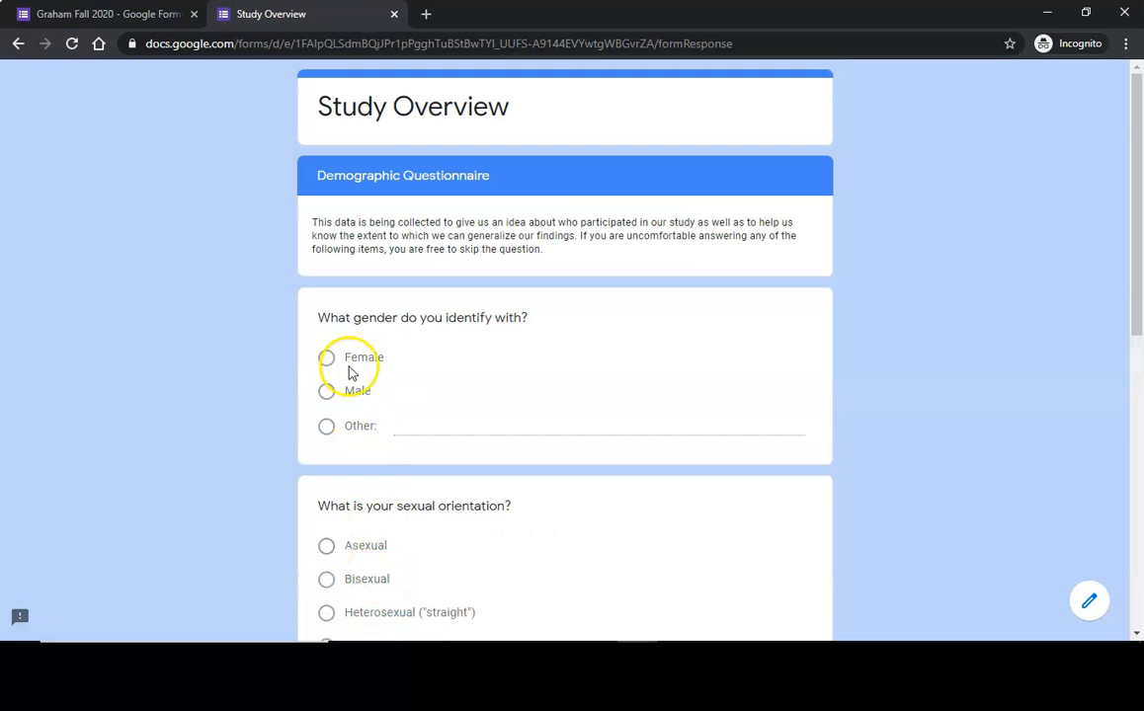
Fill in sample demographic answers with Male as the gender to reach the Research Questionnaire page, and close the preview.
left_click(326, 391)
left_click(324, 600)
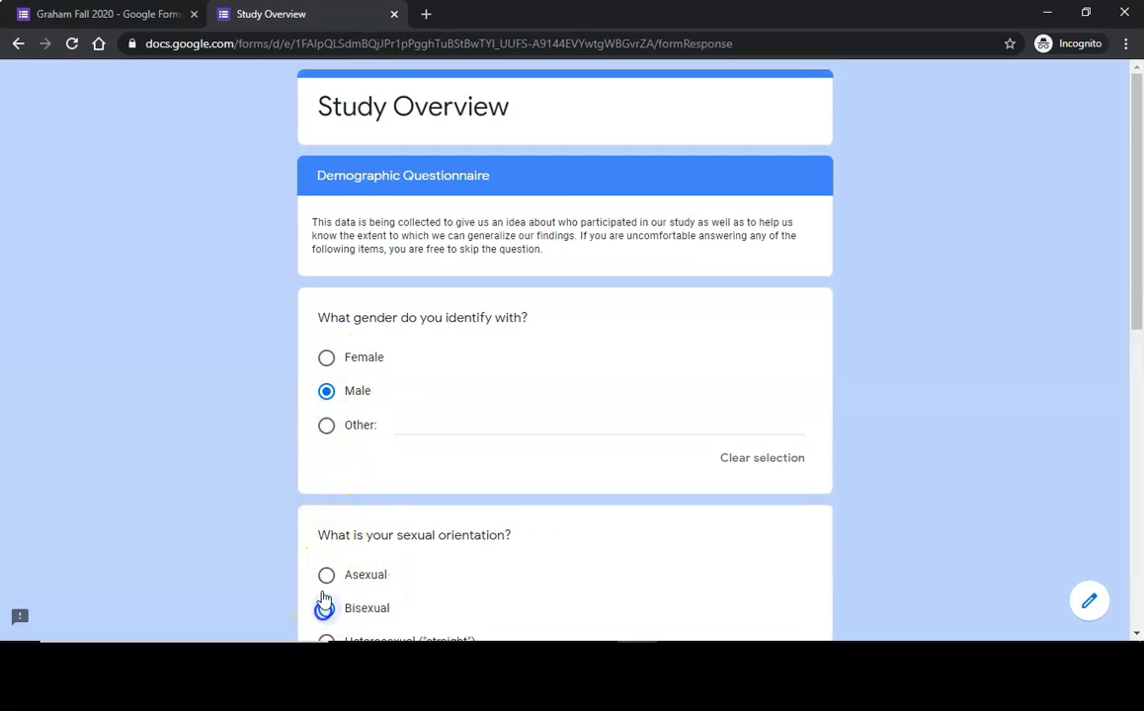
scroll(355, 366, "down", 6)
left_click(326, 329)
scroll(396, 593, "down", 2)
left_click(402, 511)
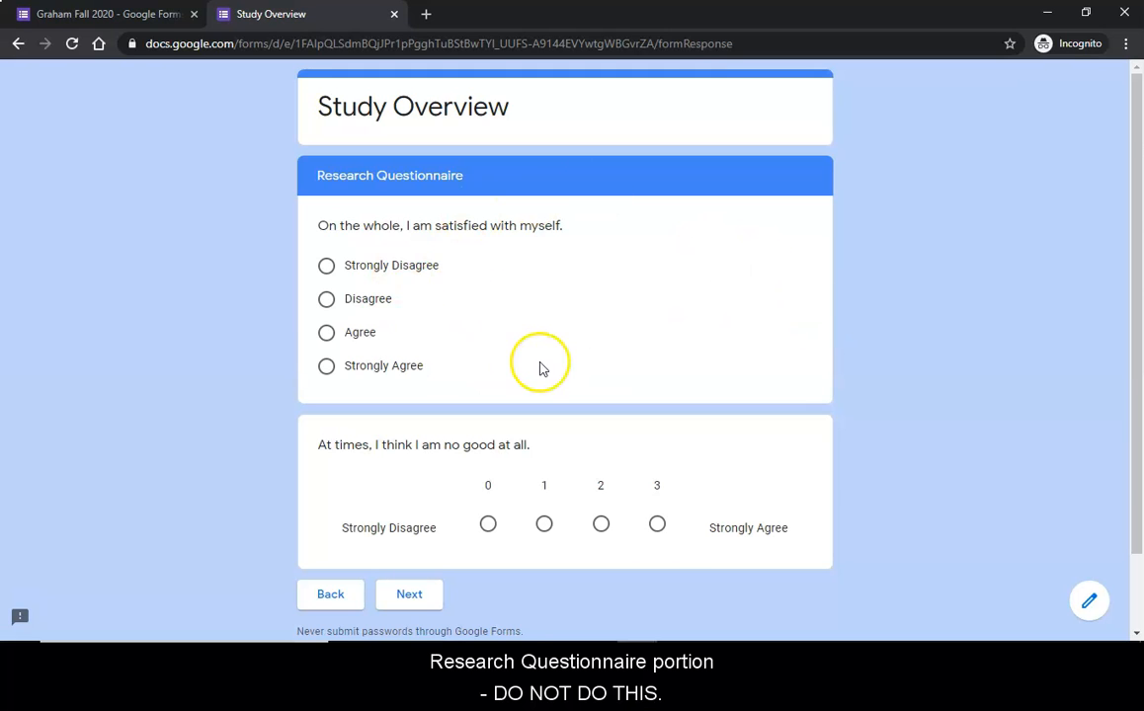
scroll(583, 345, "down", 2)
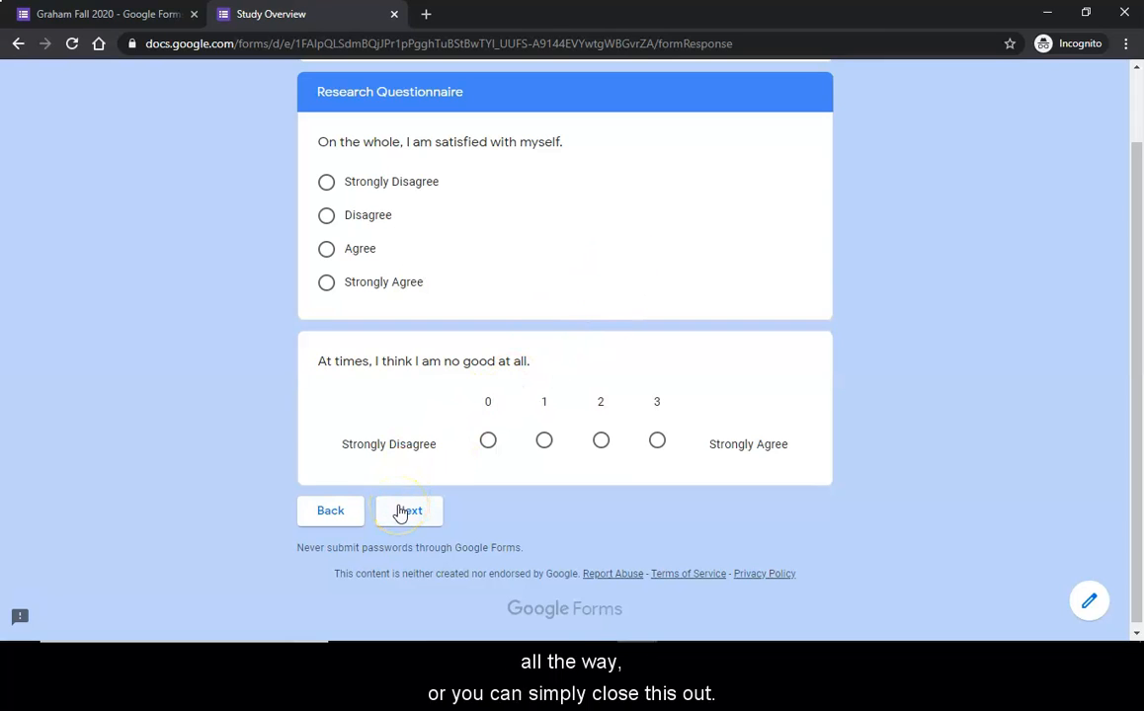
left_click(393, 14)
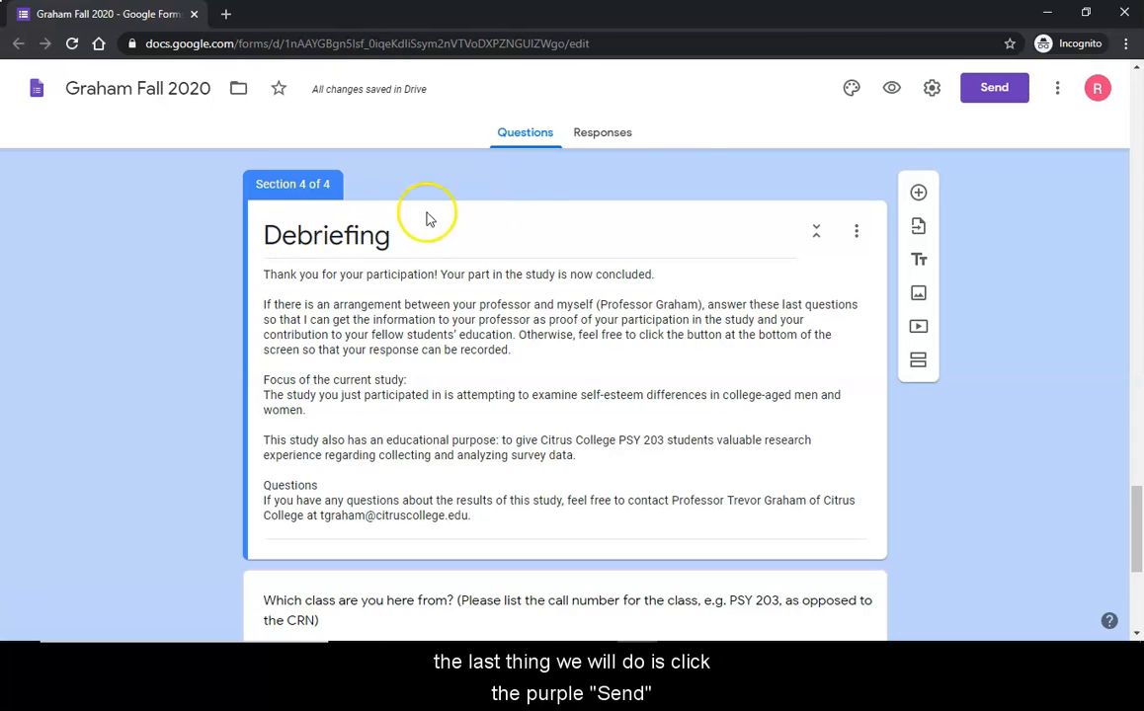
Bring up the form's shareable link in the send options.
left_click(996, 97)
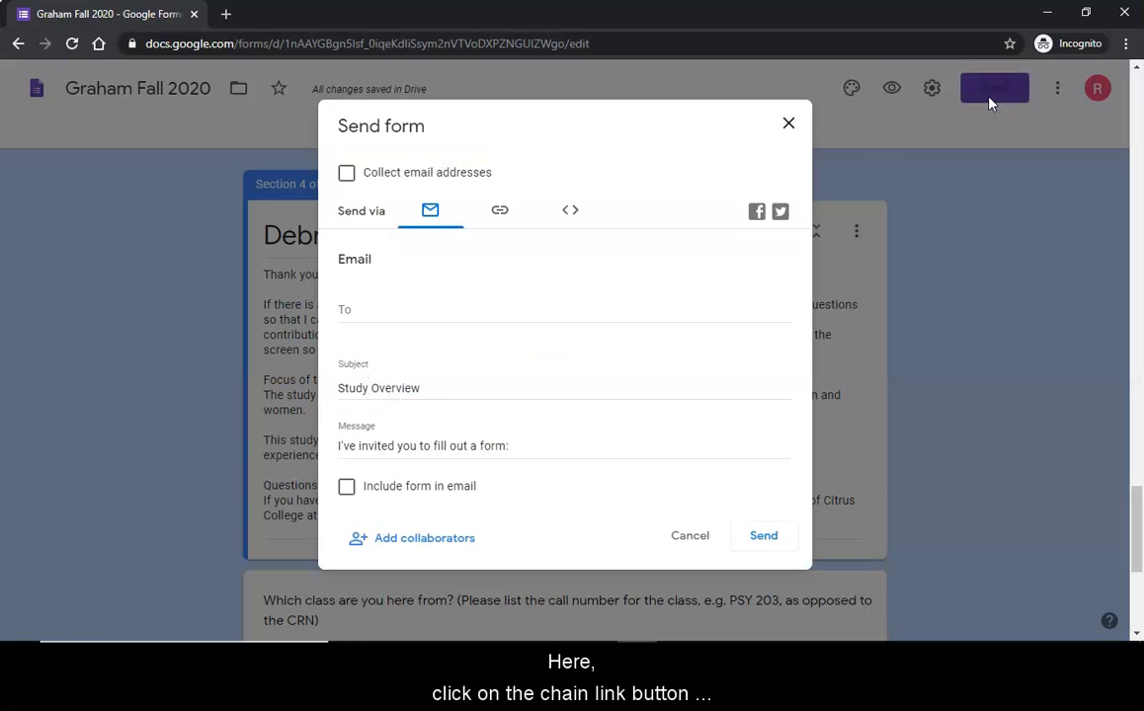
left_click(499, 220)
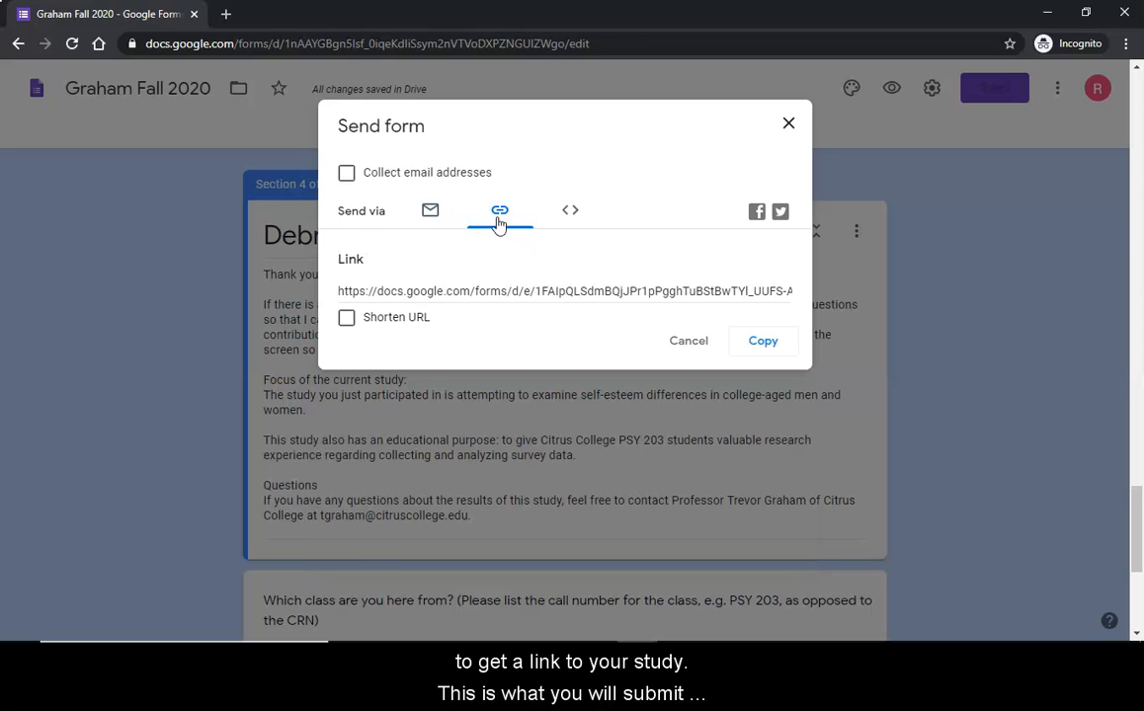
left_click(506, 224)
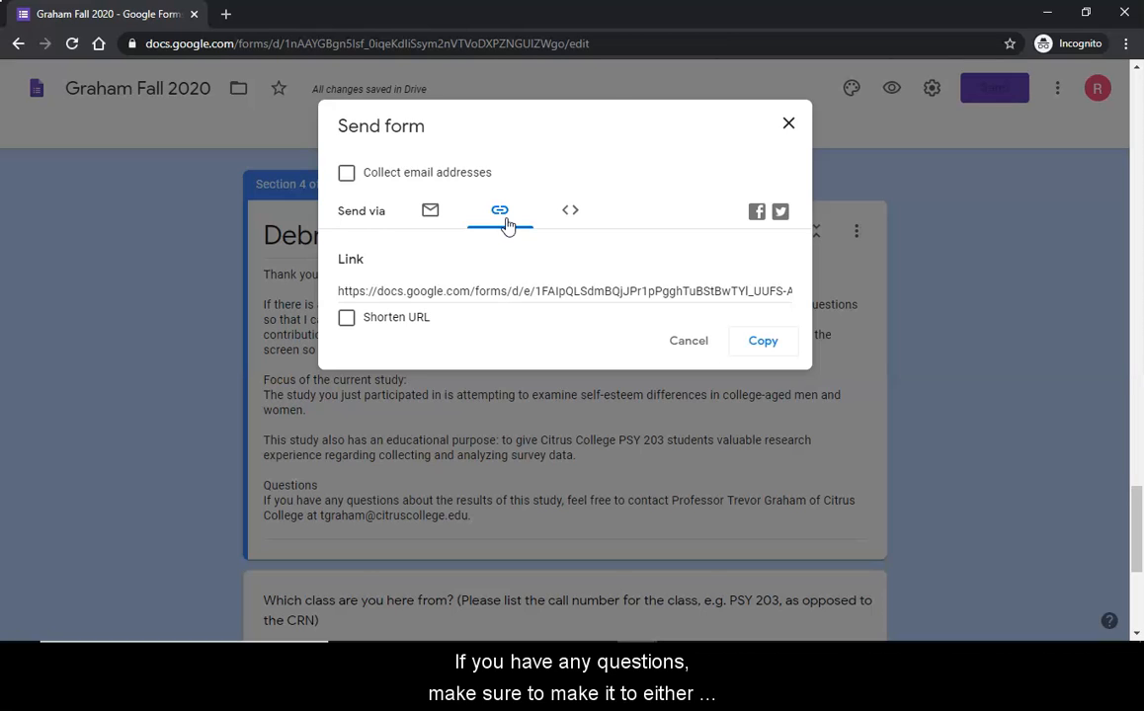
left_click(484, 219)
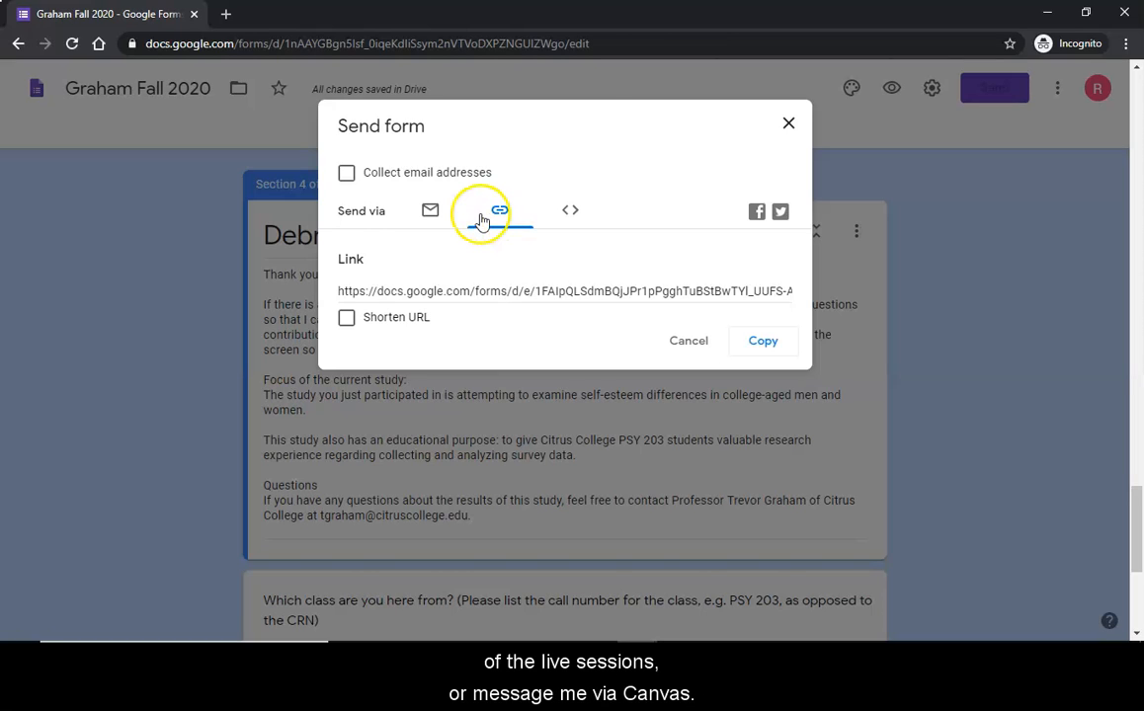